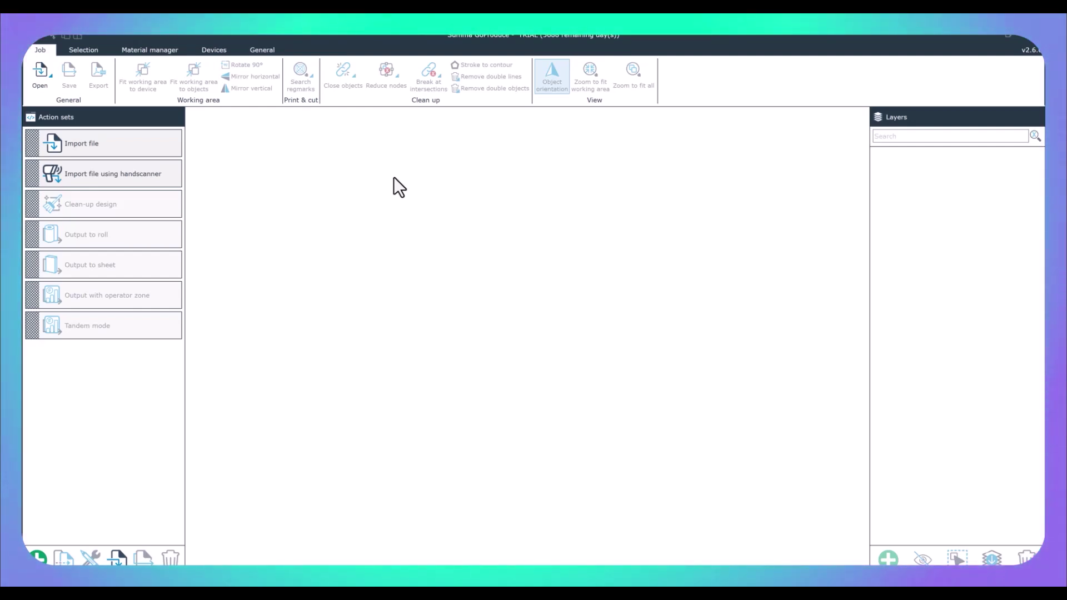
- From the General settings, create the RIP xml file MaterialManagerRIP.xml on the Desktop
click(262, 50)
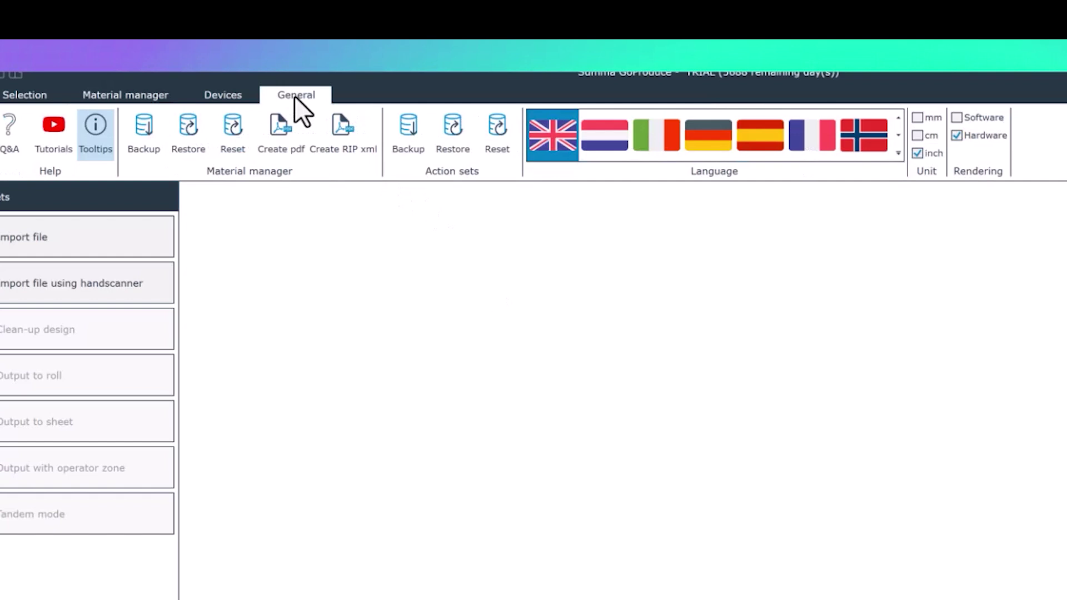
click(340, 125)
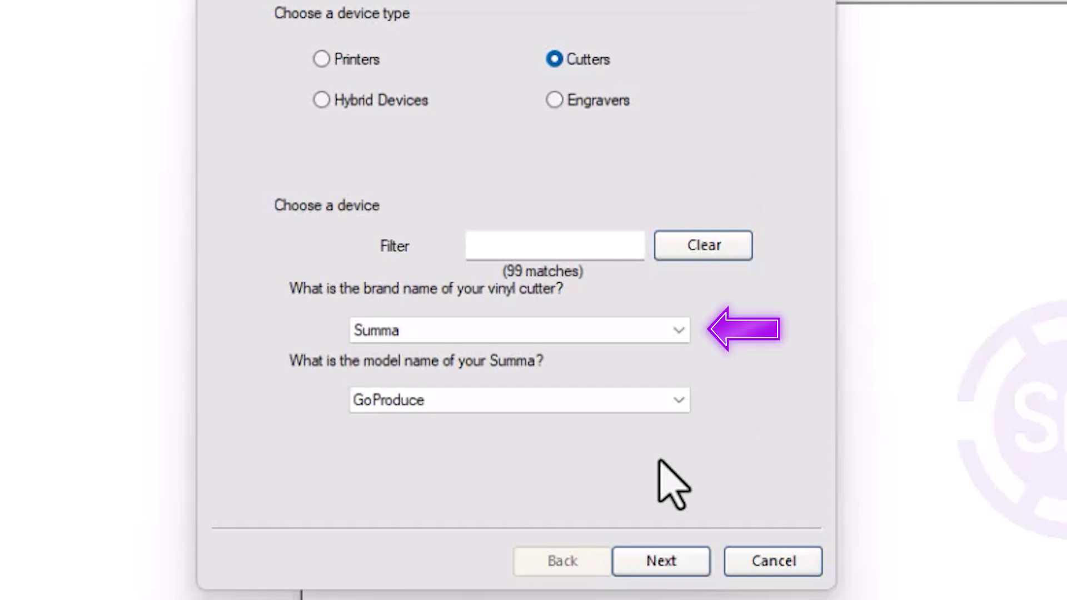
- Complete the Summa GoProduce cutter setup with a FILE: connection using the sgp extension
click(669, 557)
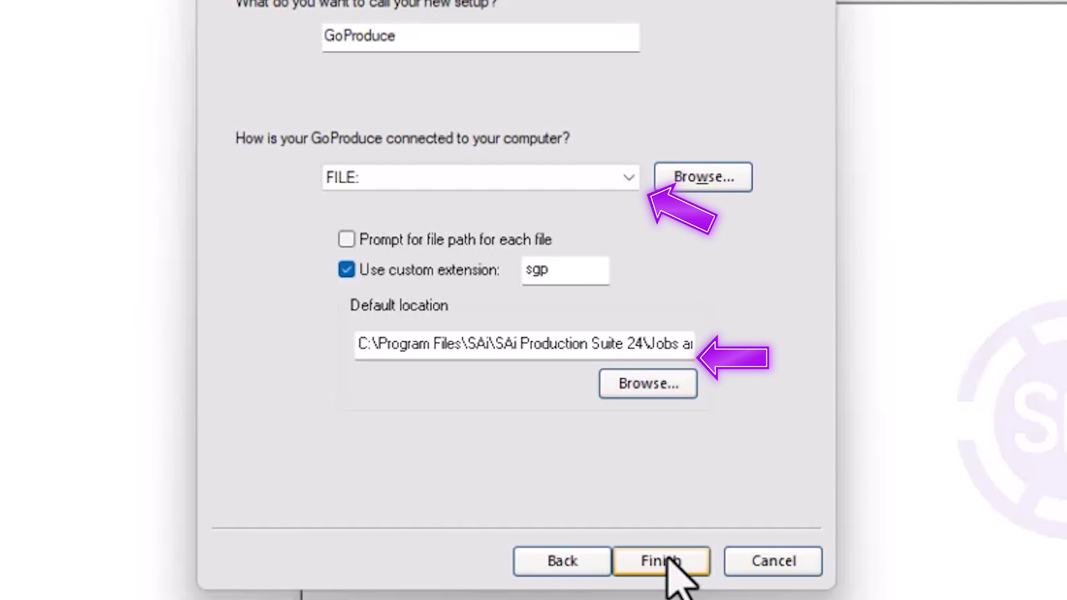
click(670, 557)
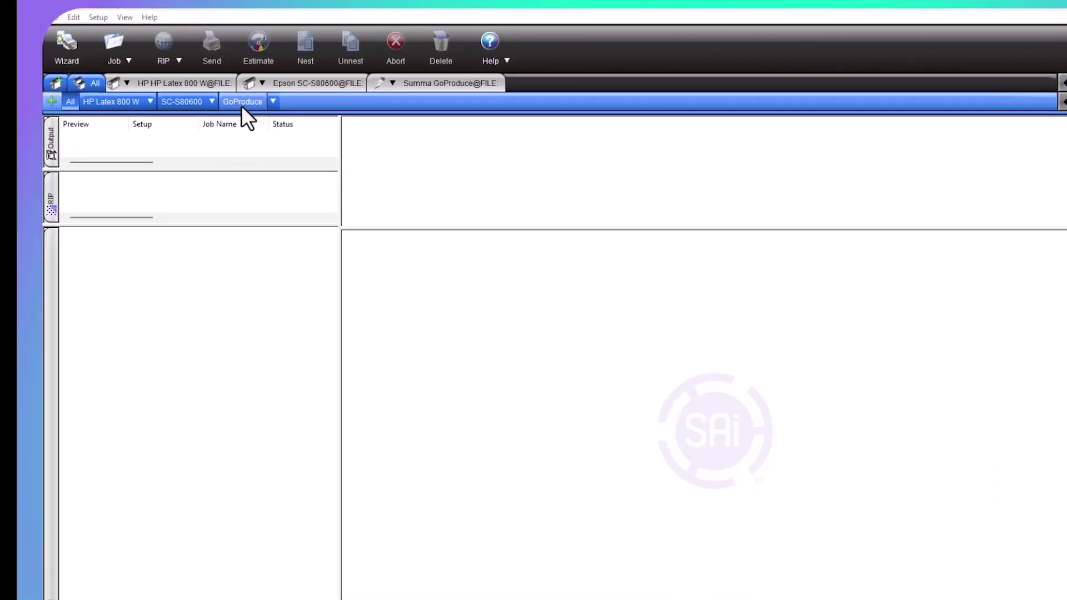
- Load Desktop\MaterialManagerRIP.xml into the GoProduce default job cutter options and apply it
click(189, 114)
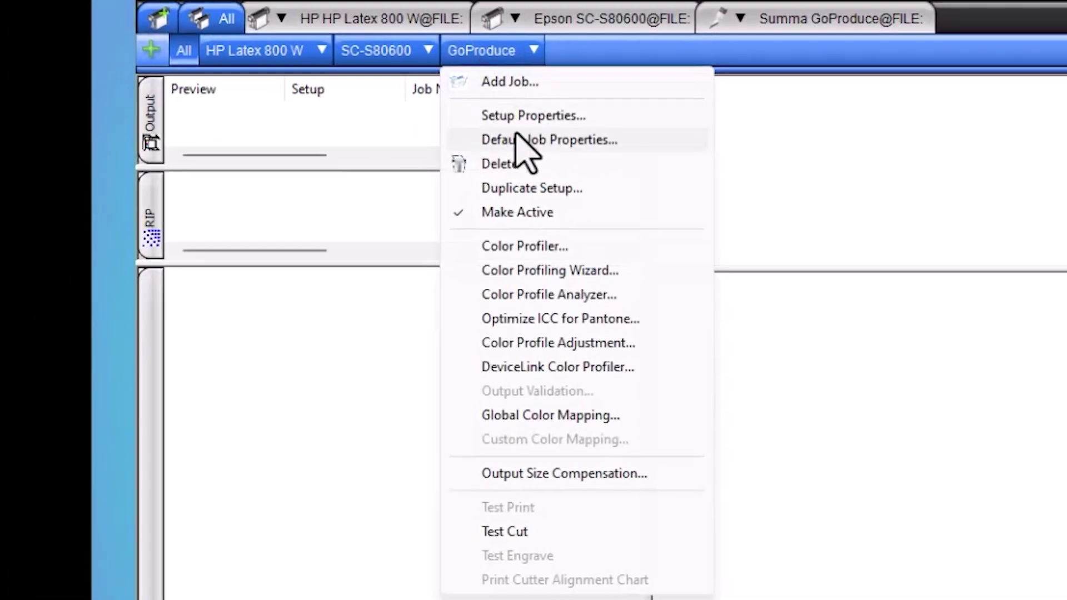
click(355, 147)
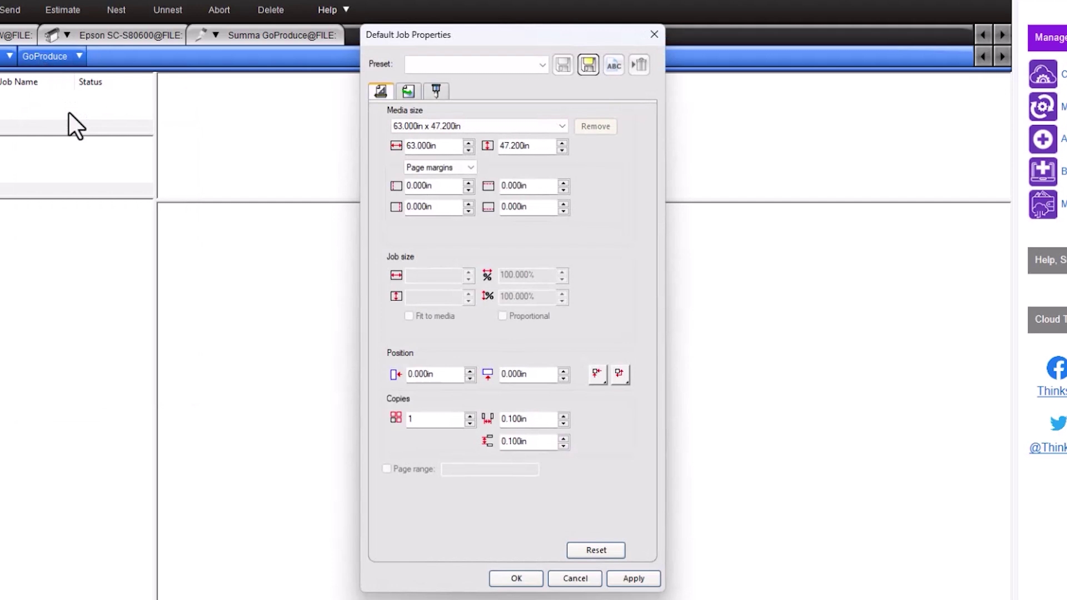
click(434, 92)
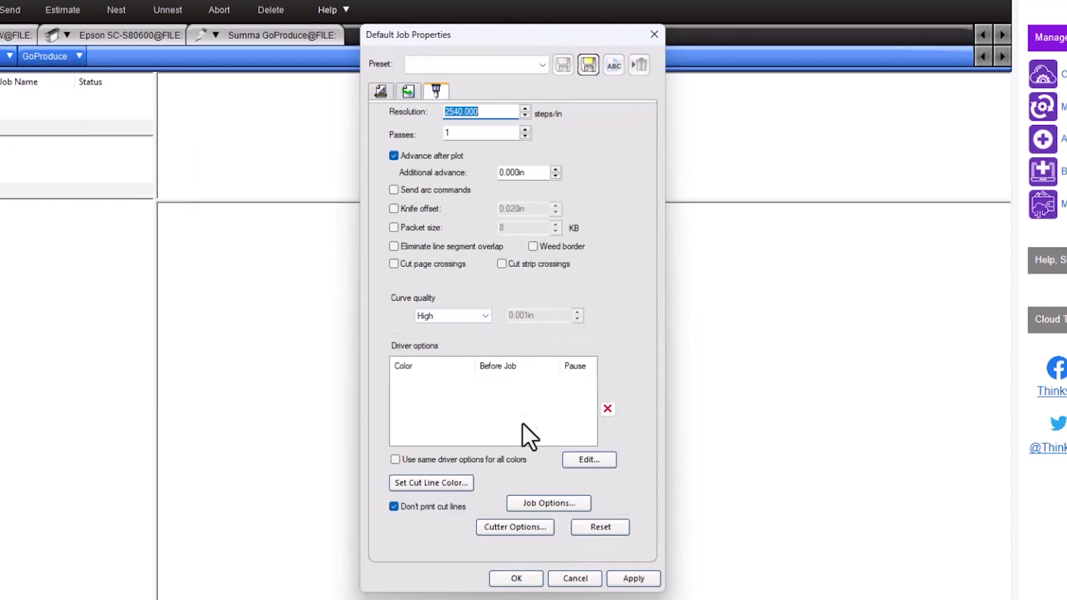
click(518, 527)
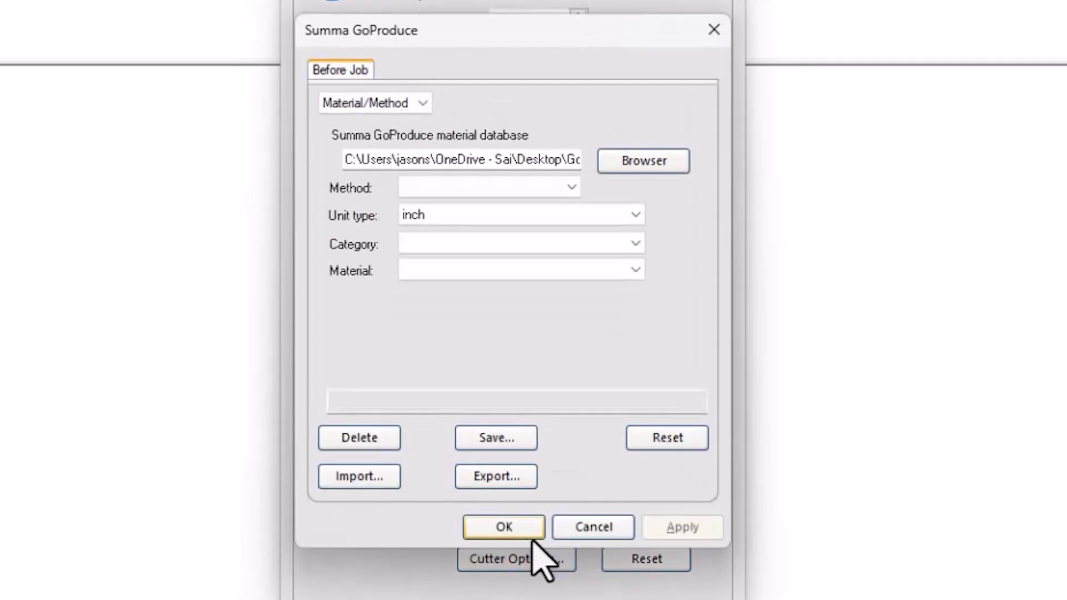
click(640, 164)
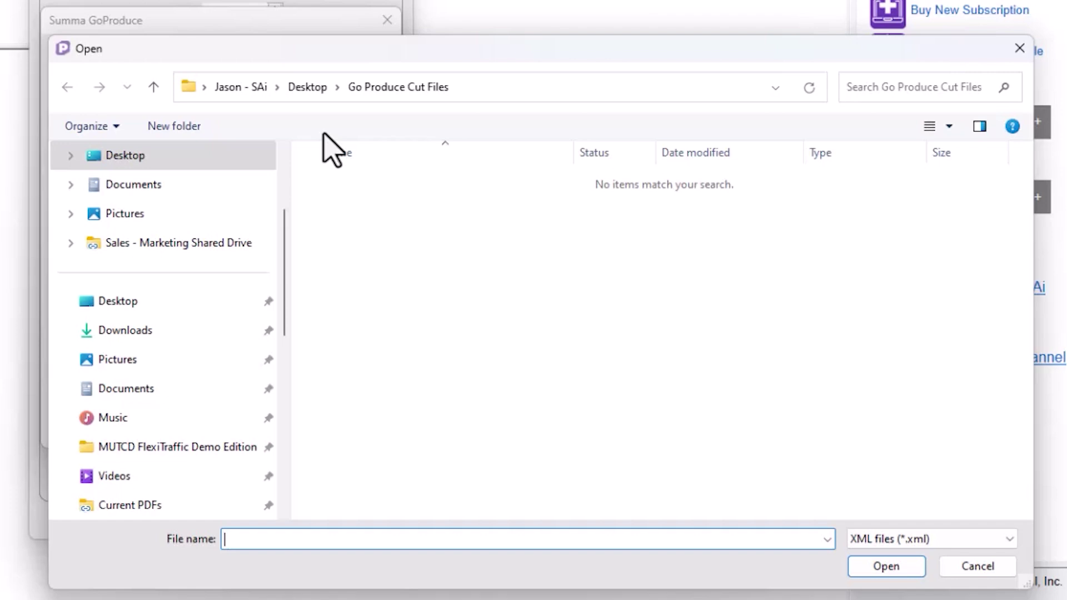
click(127, 158)
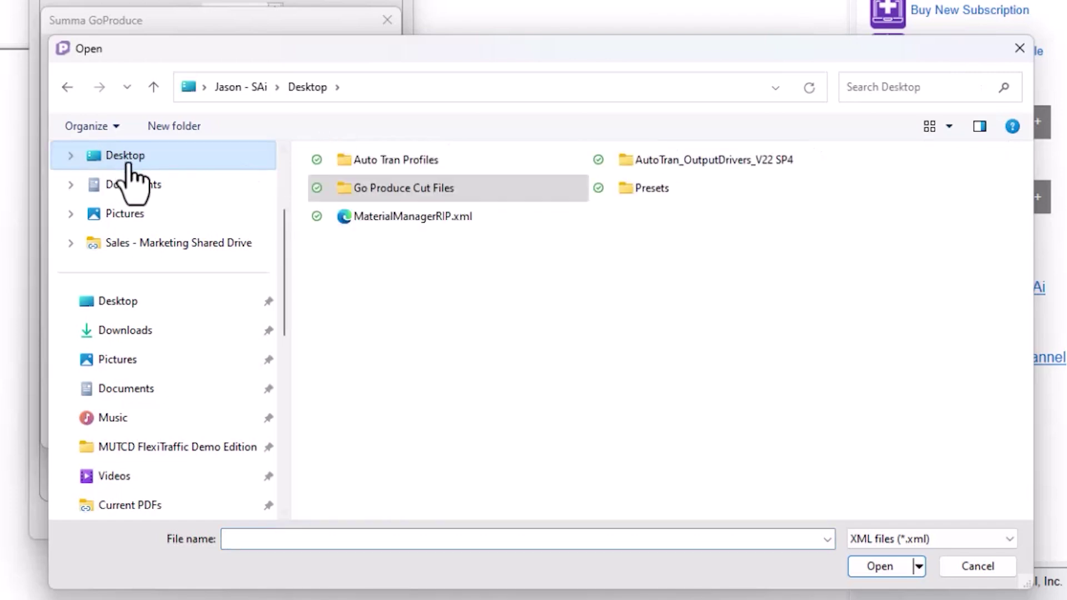
click(393, 221)
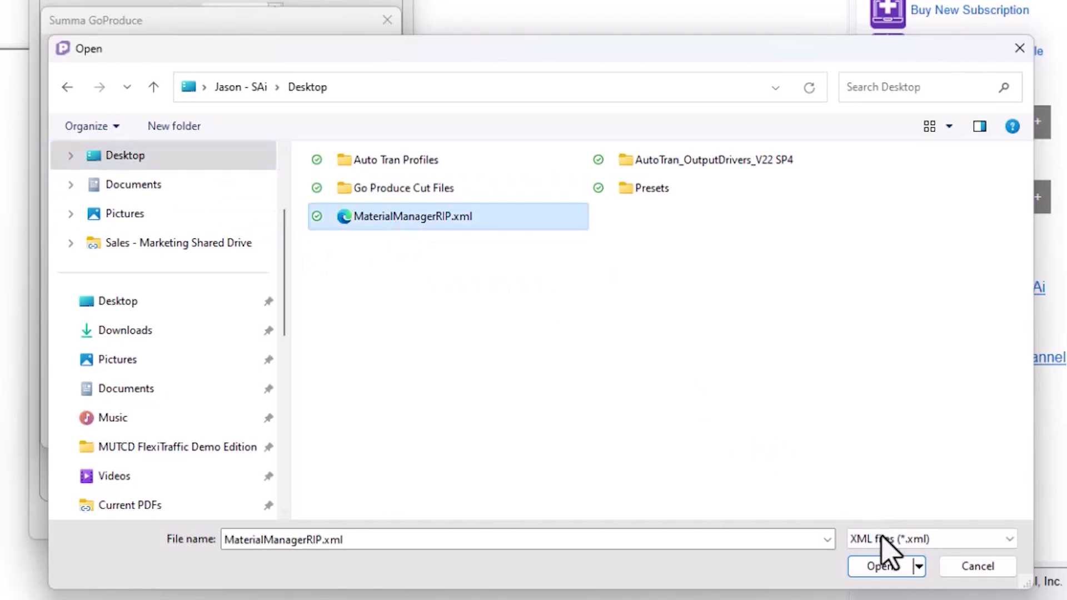
click(883, 568)
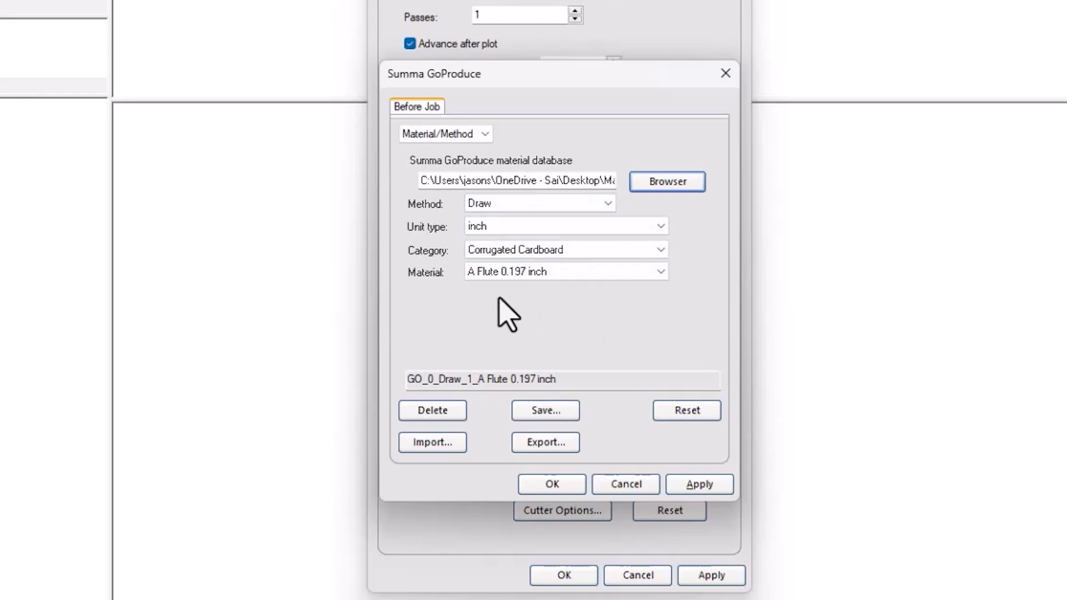
click(700, 486)
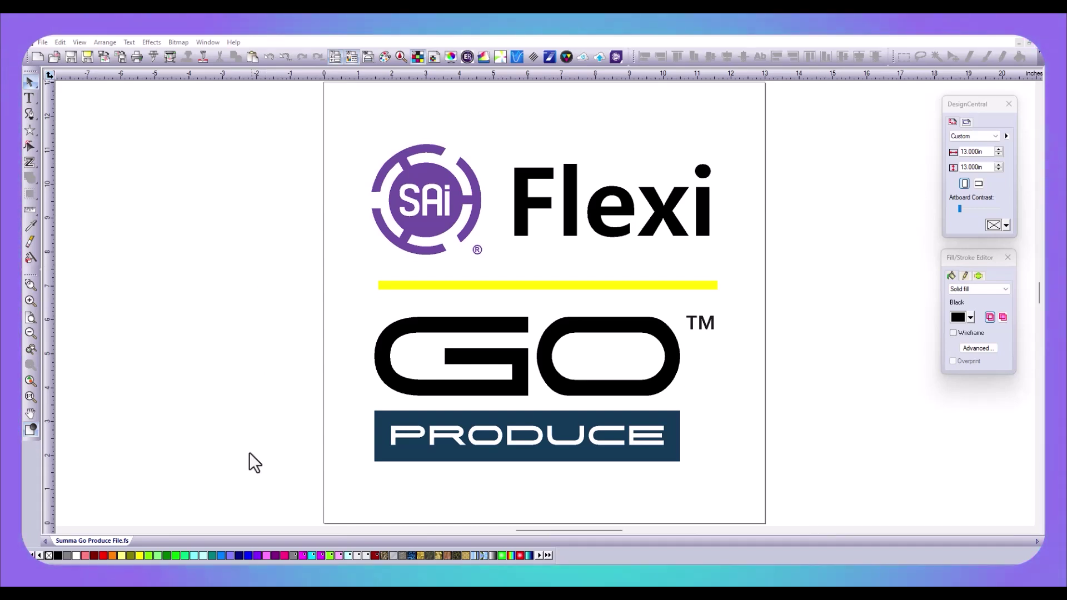
- Open the Summa\Methods.swt swatch table as an extra colour palette
right_click(253, 550)
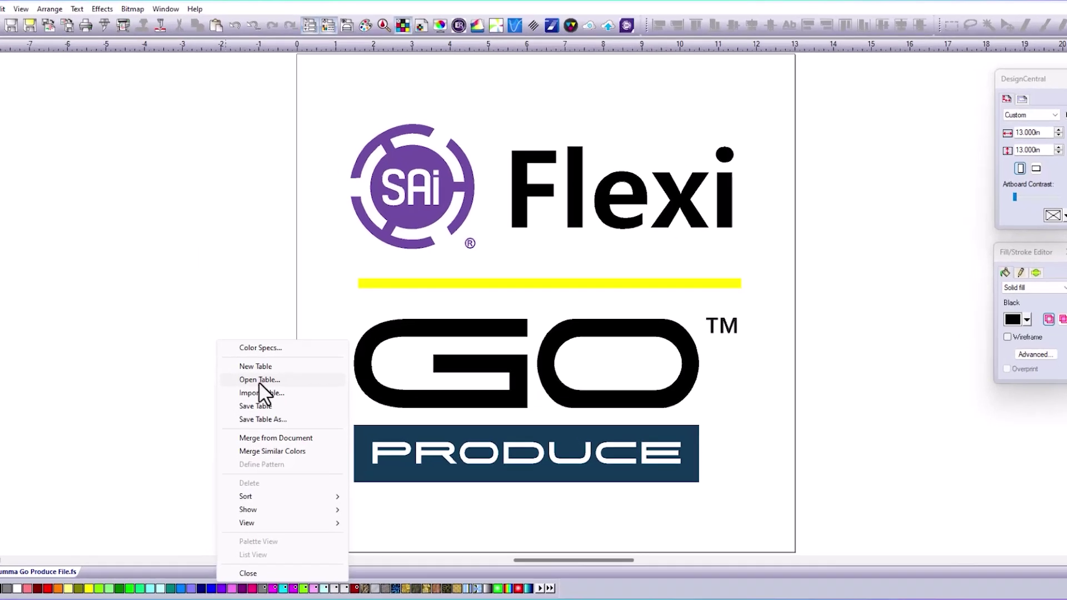
click(259, 380)
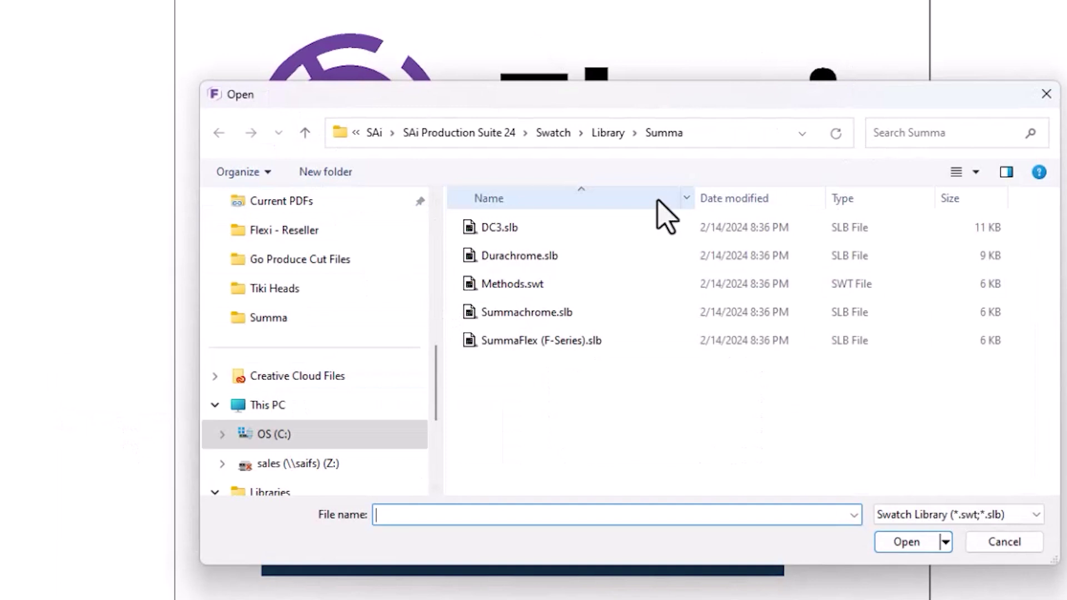
click(517, 284)
click(892, 539)
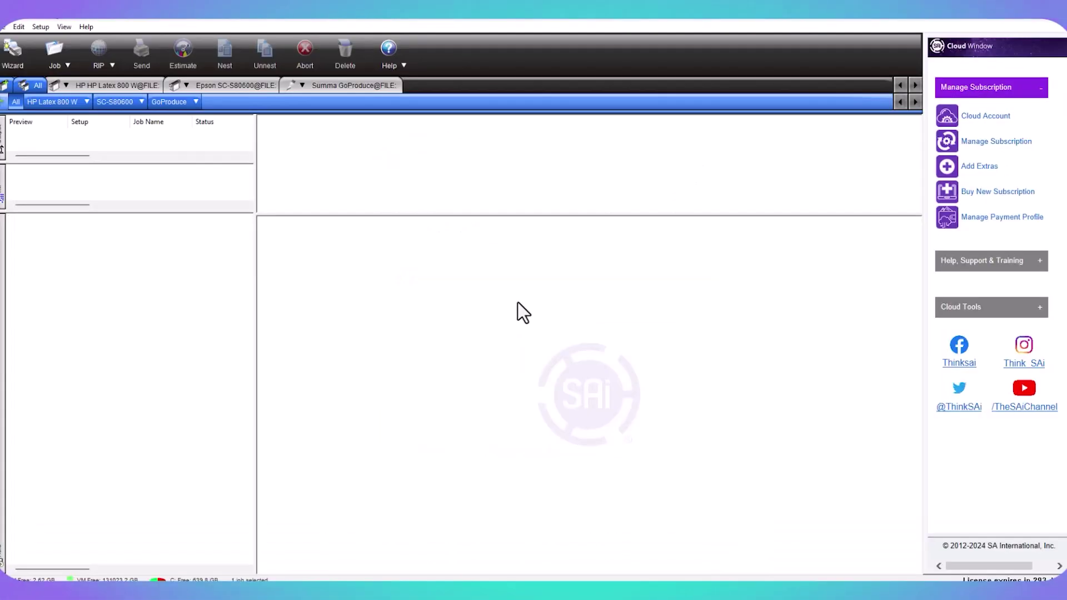
- Add a red cut line colour named Kiss-cut in the GoProduce default job cutter settings
click(169, 105)
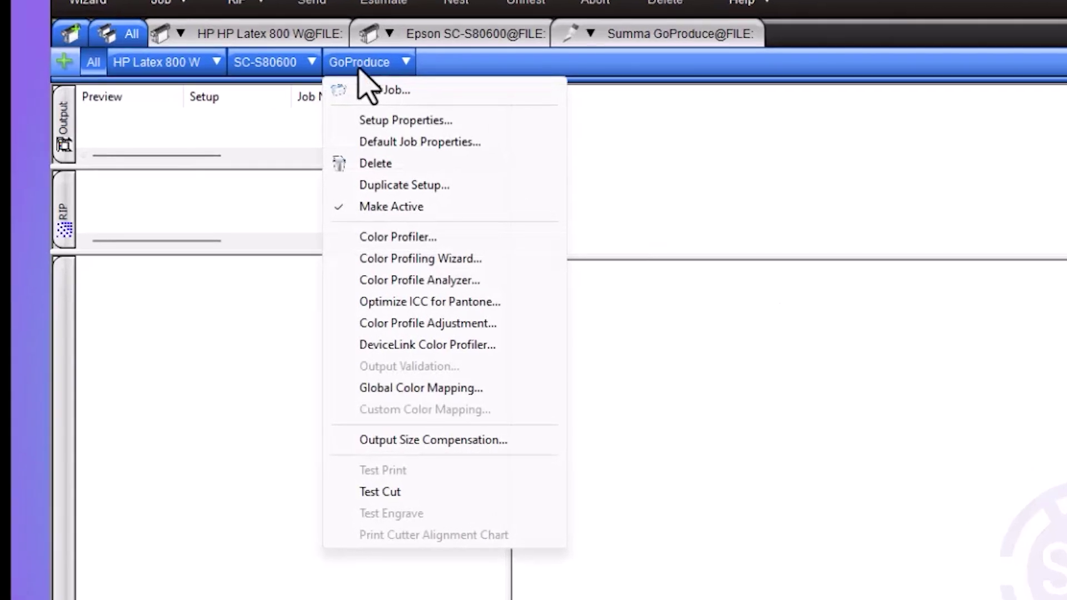
click(400, 143)
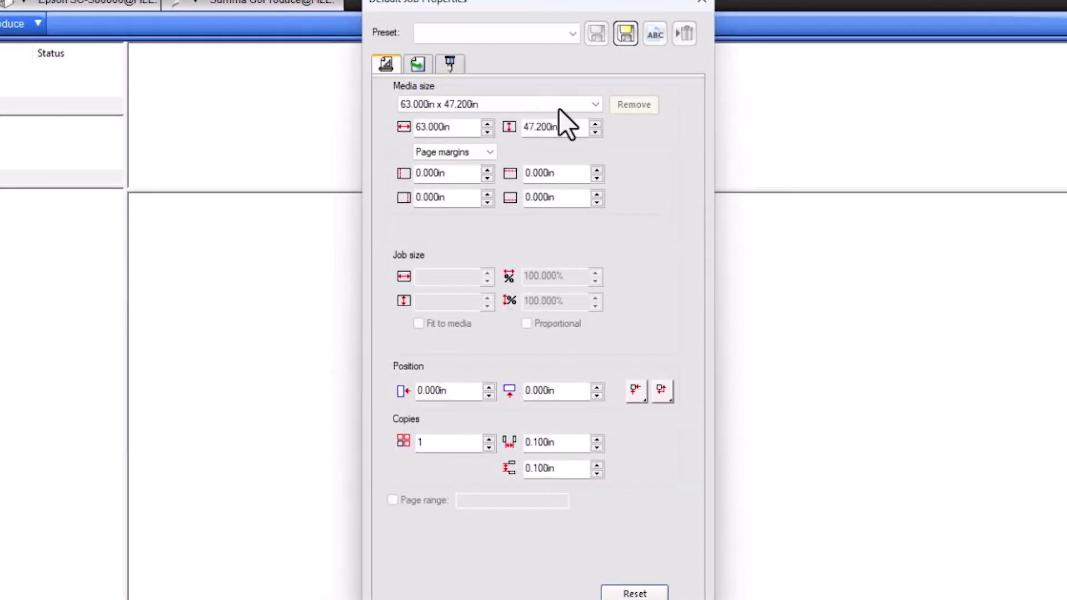
click(451, 65)
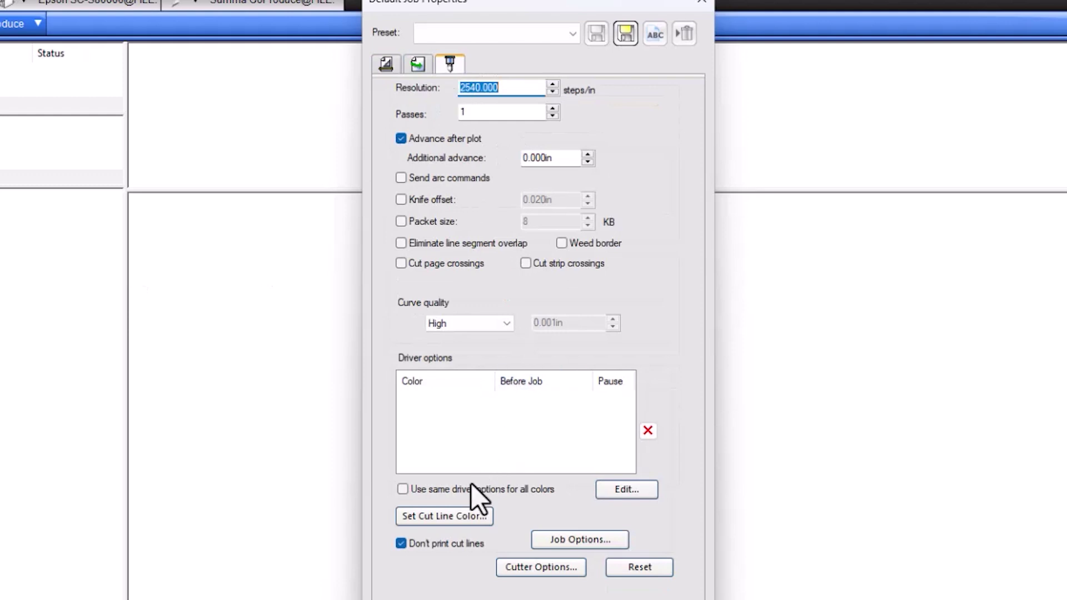
click(460, 517)
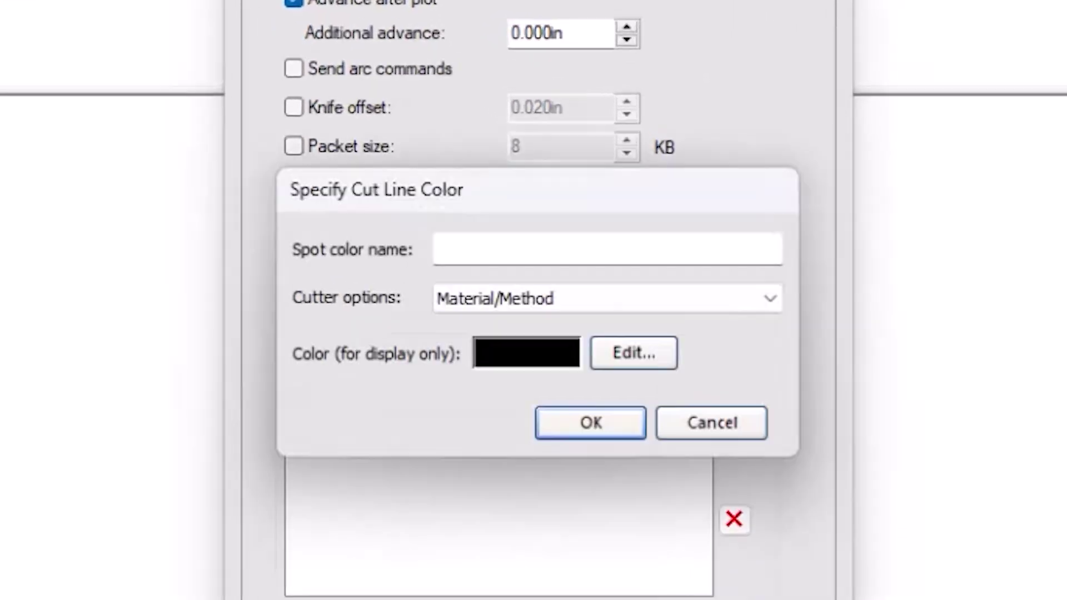
click(466, 250)
text(Kis)
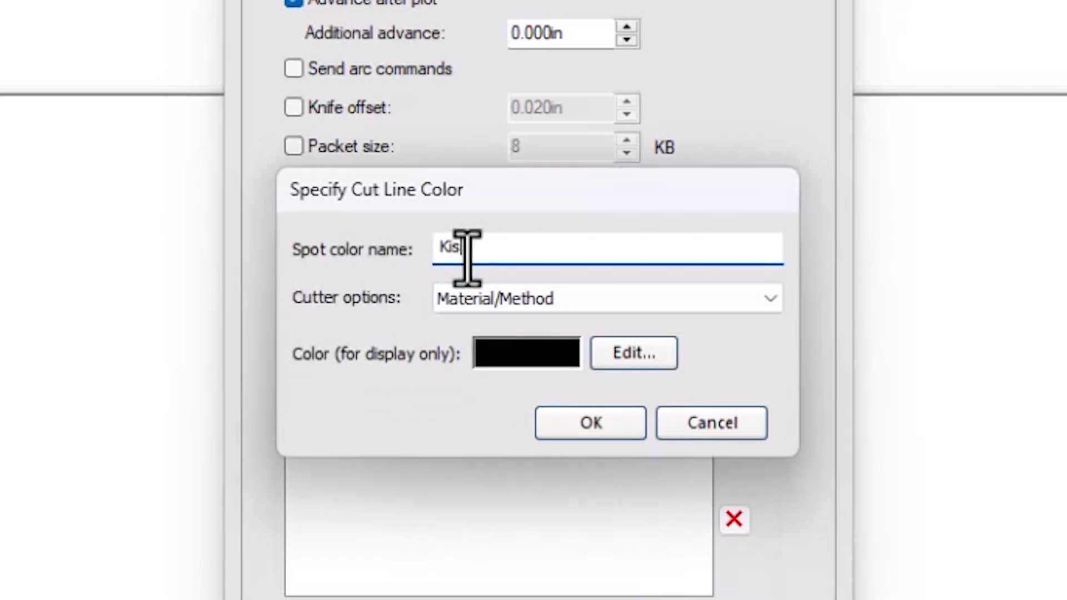
text(-cut)
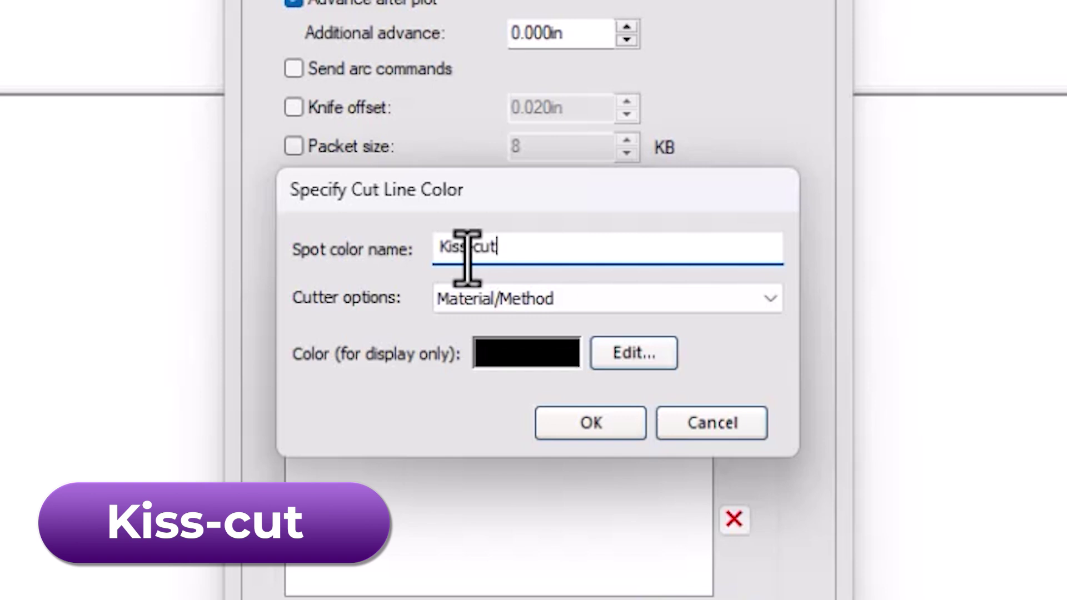
click(632, 354)
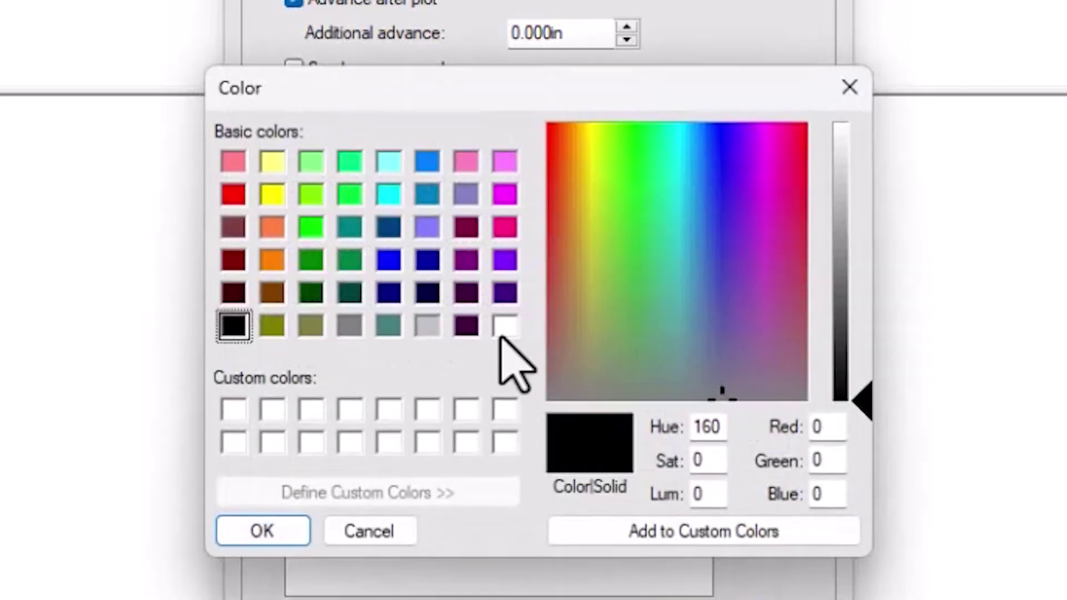
click(235, 196)
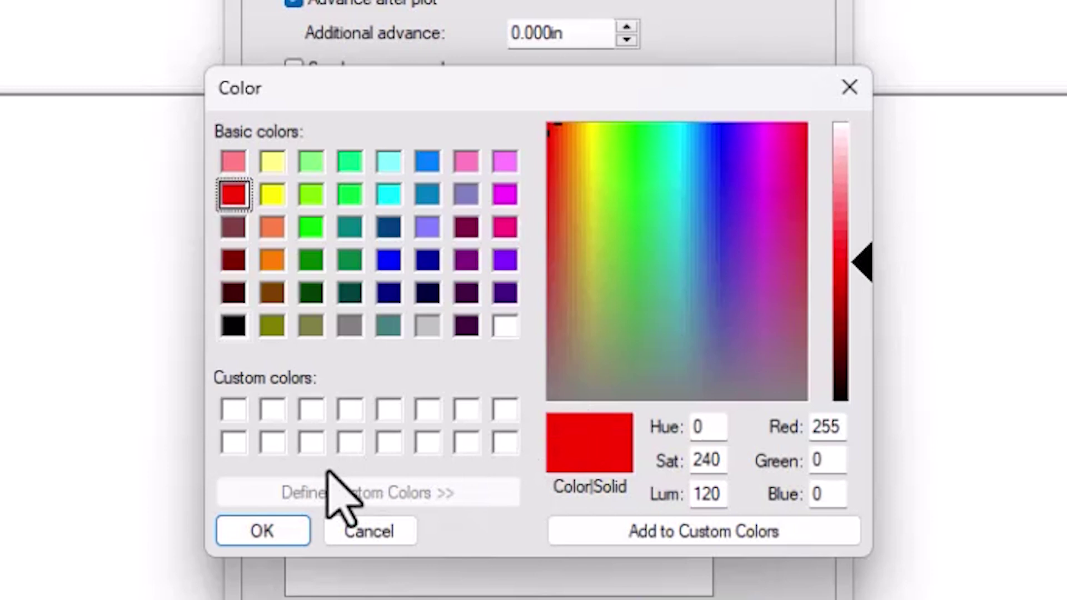
click(295, 537)
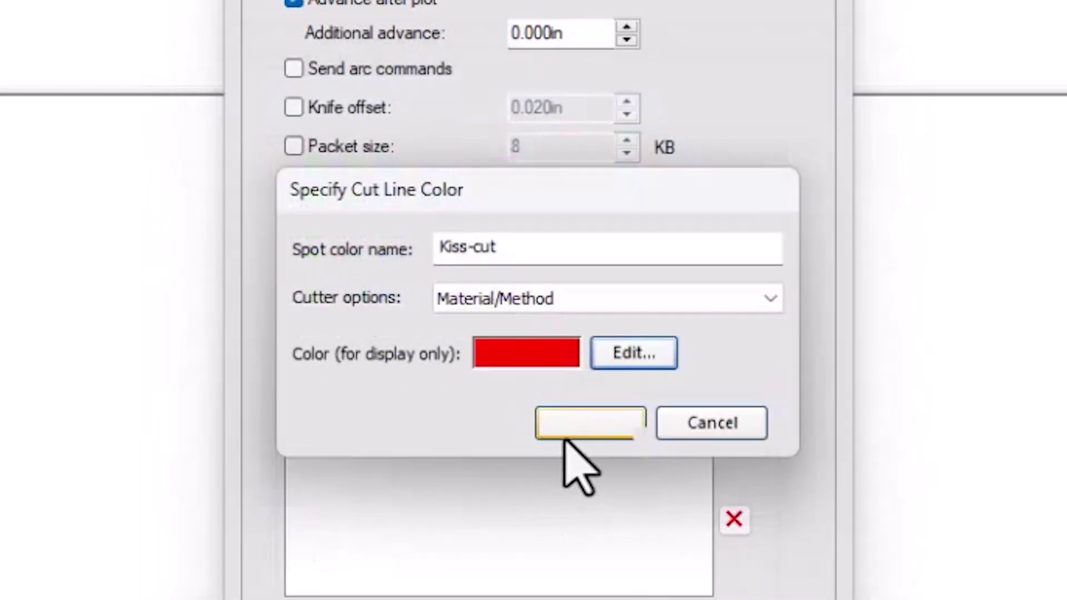
click(591, 424)
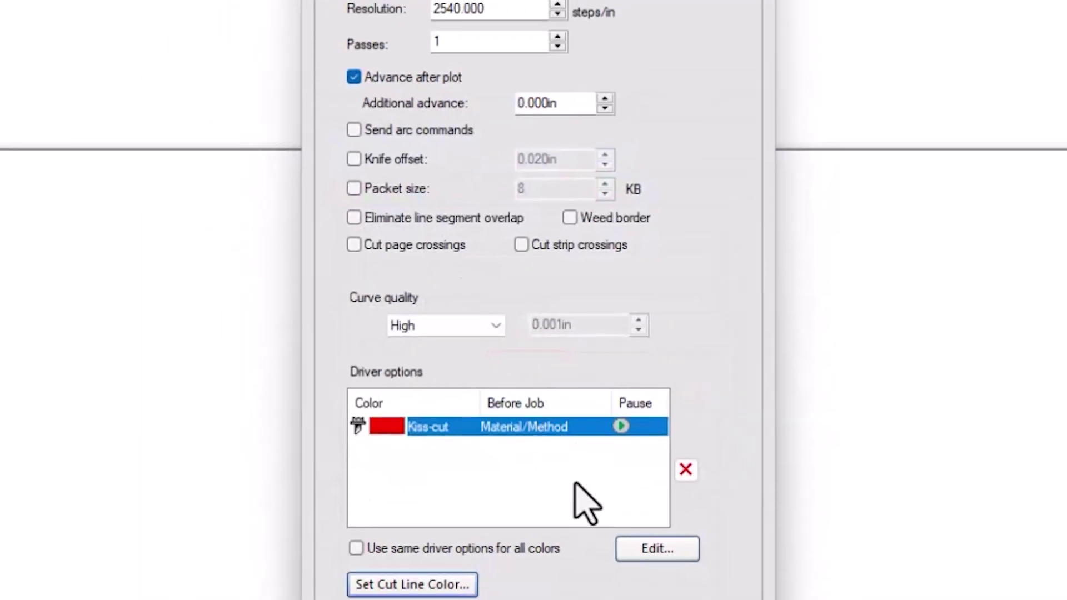
- Set the Kiss-cut colour to the Kiss-cut method on Self-adhesive Vinyl 0.008 inch, then apply and close
click(648, 546)
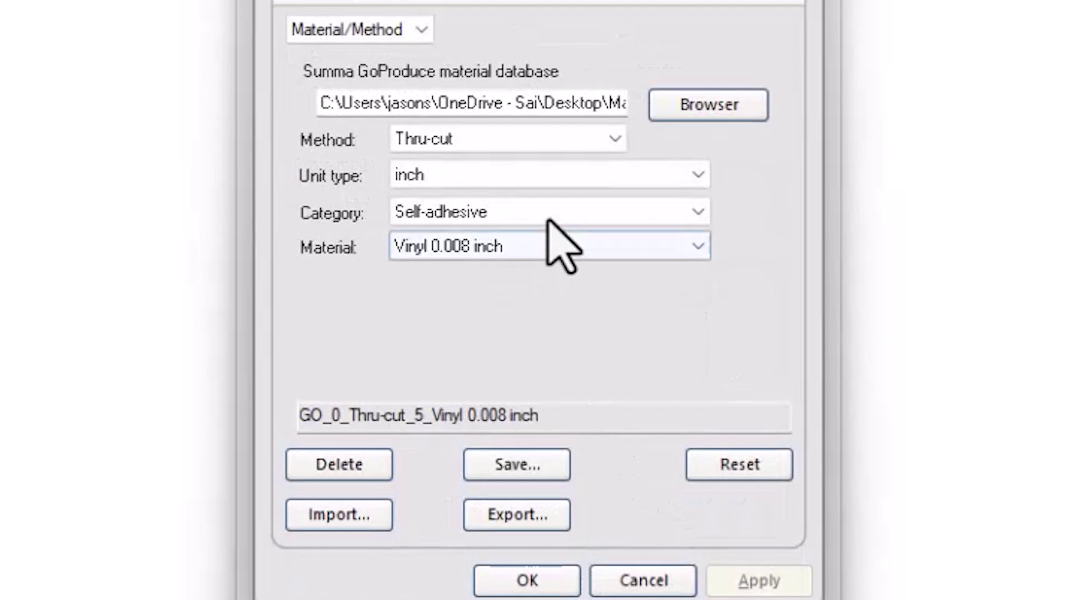
click(584, 145)
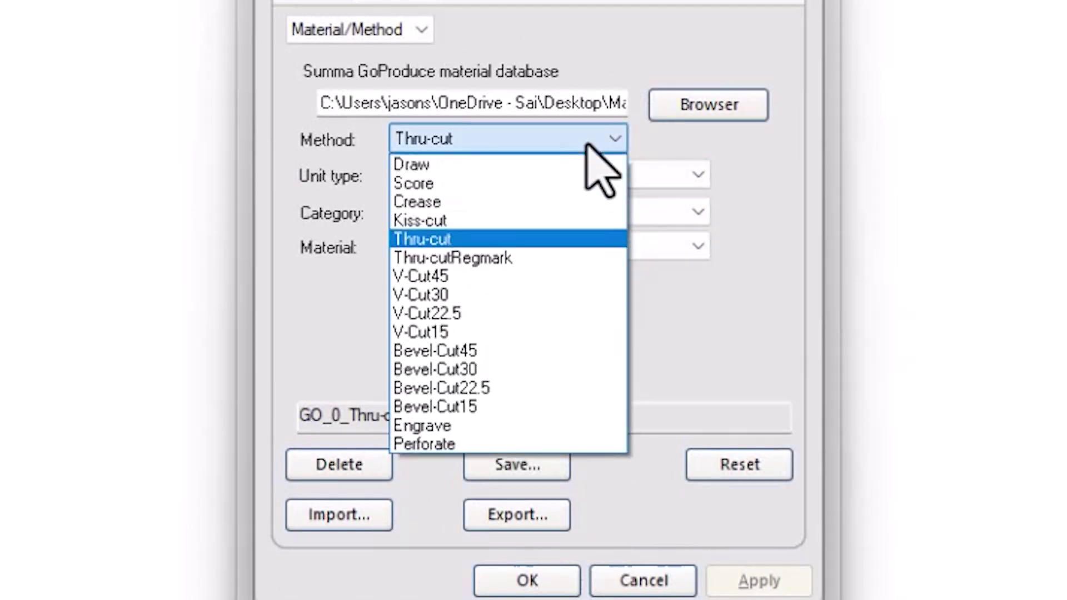
click(469, 222)
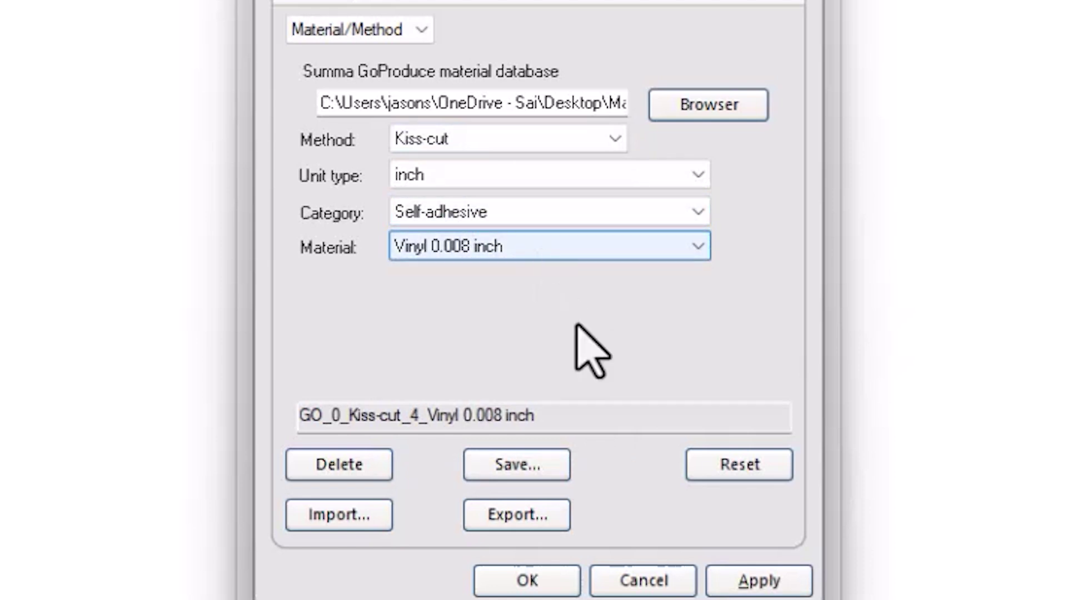
click(745, 579)
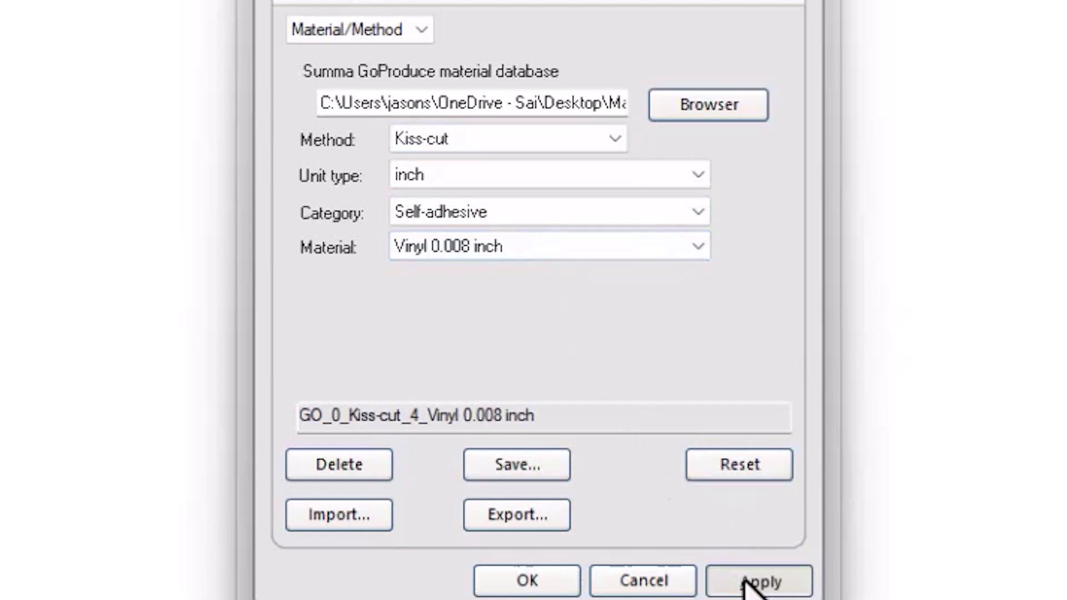
click(536, 581)
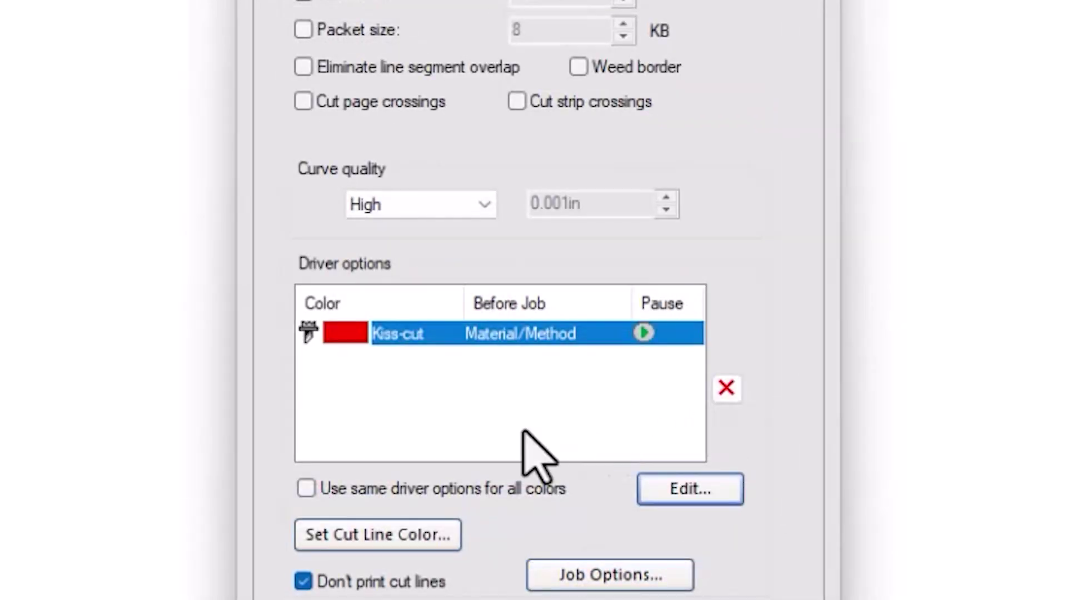
- Add a blue cut line colour named Thru-cut
click(389, 537)
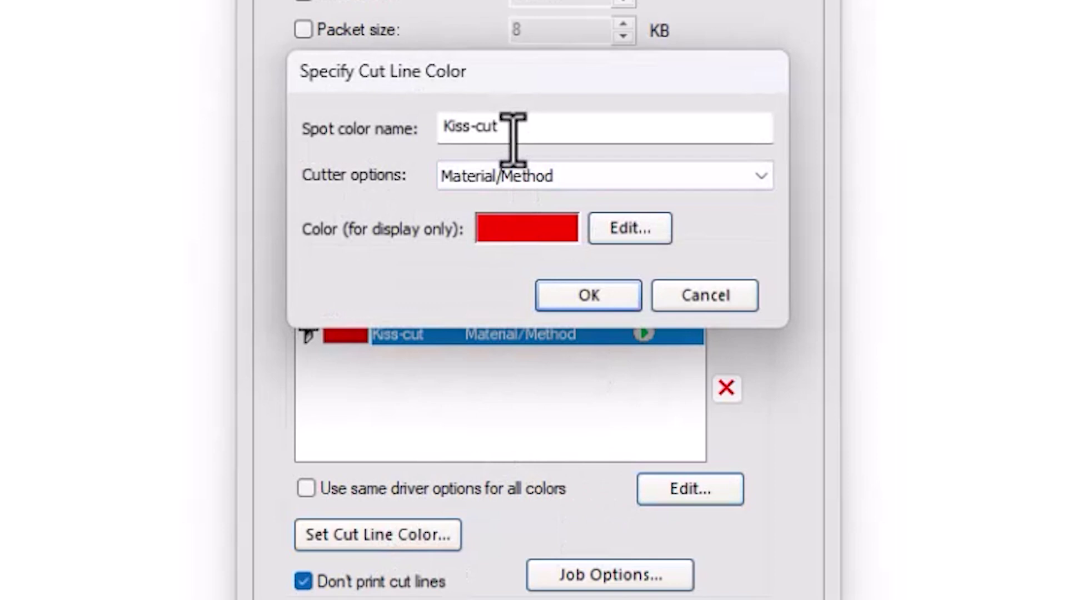
drag(471, 129, 406, 134)
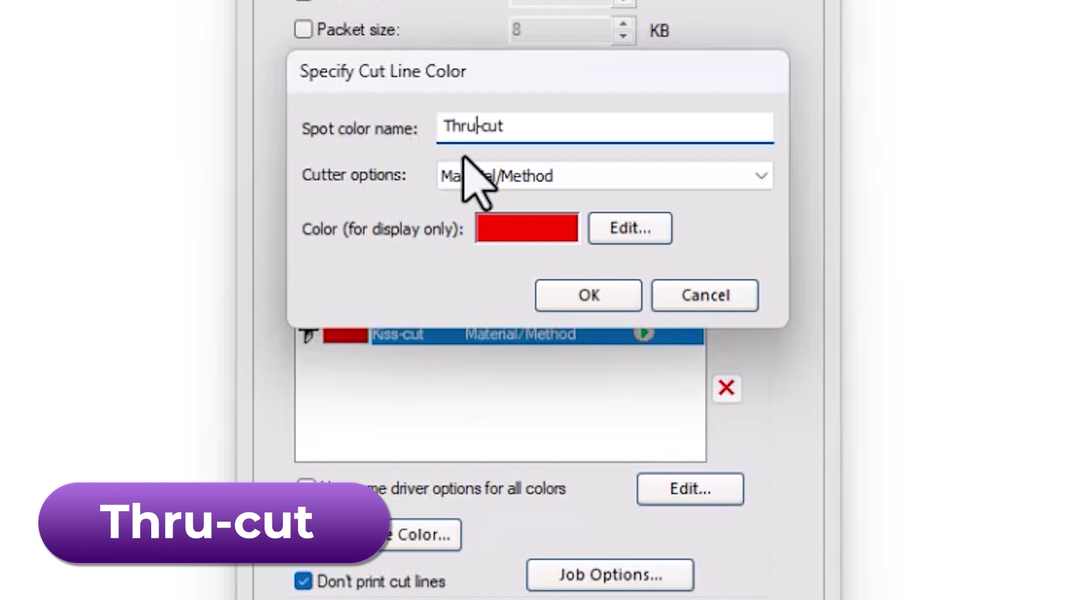
click(613, 231)
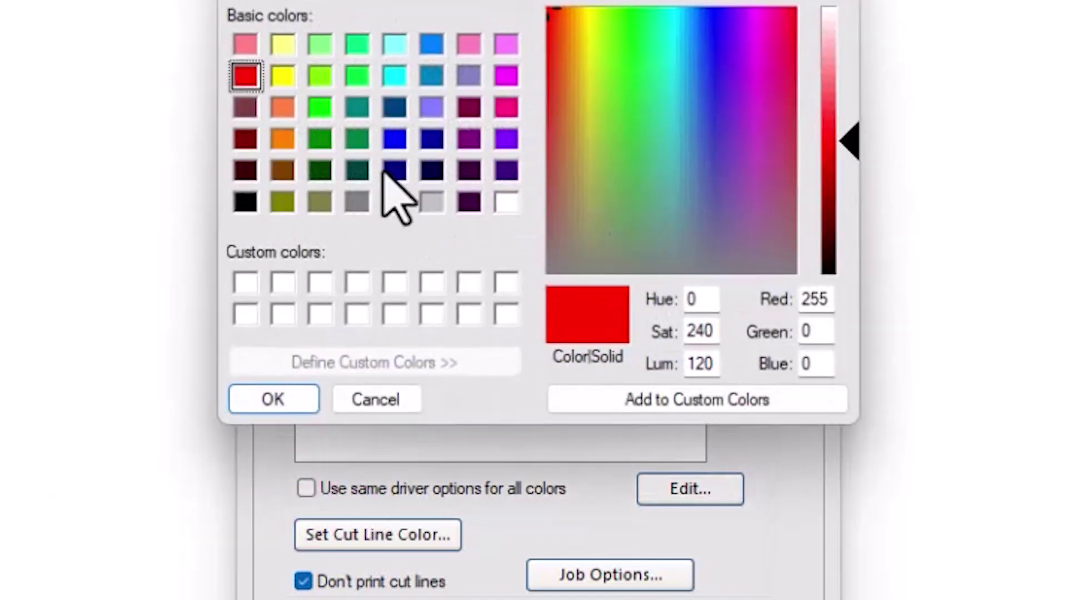
click(394, 140)
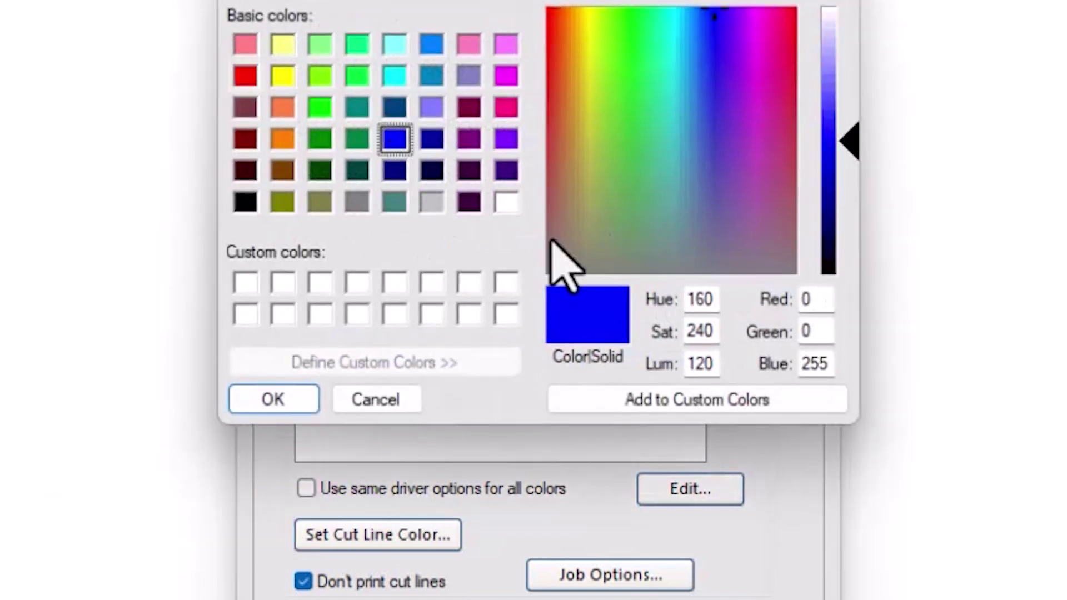
click(271, 400)
click(587, 297)
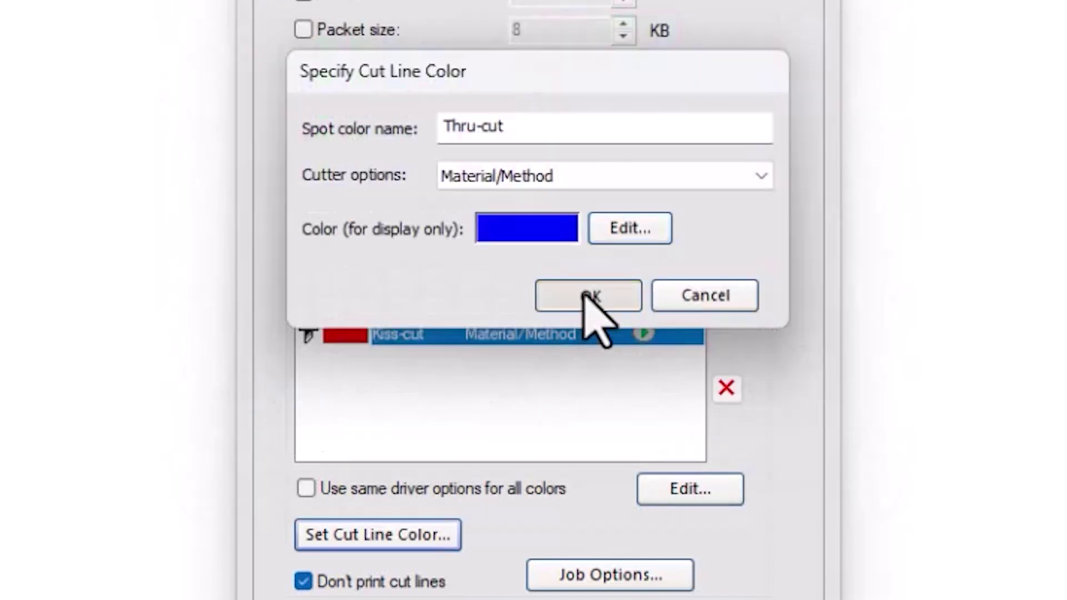
- Set the Thru-cut colour's cutting method to Thru-cut, apply, and close the cutter setup
click(703, 495)
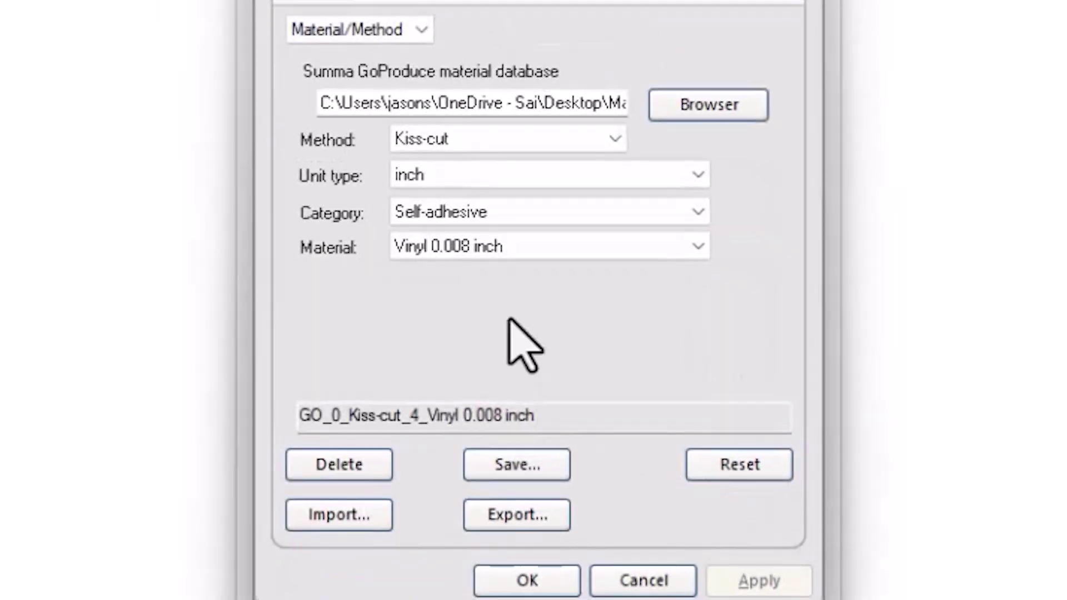
click(520, 141)
click(466, 239)
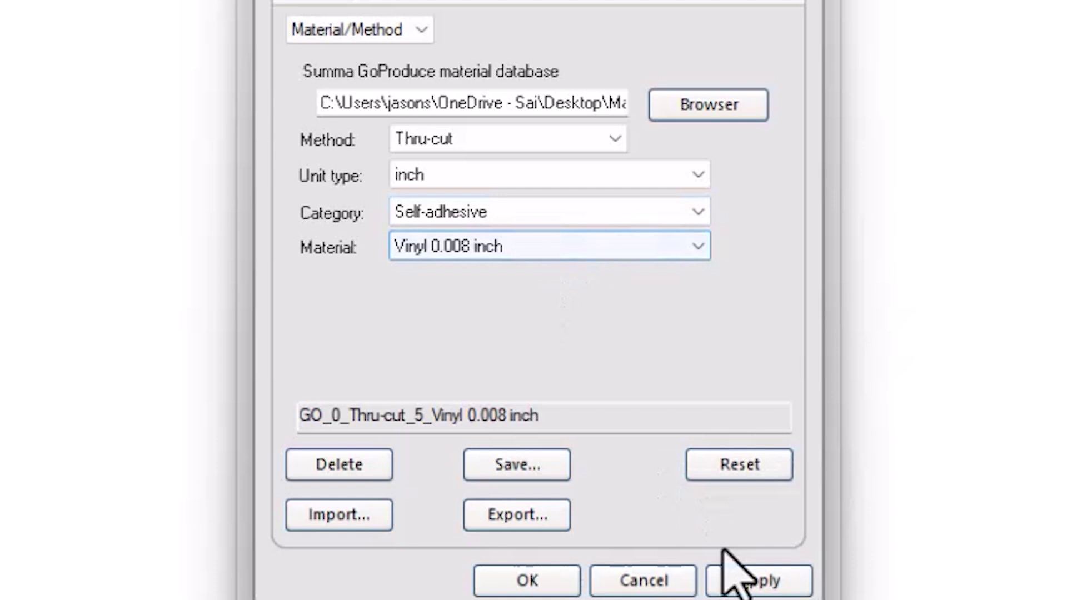
click(752, 580)
click(528, 579)
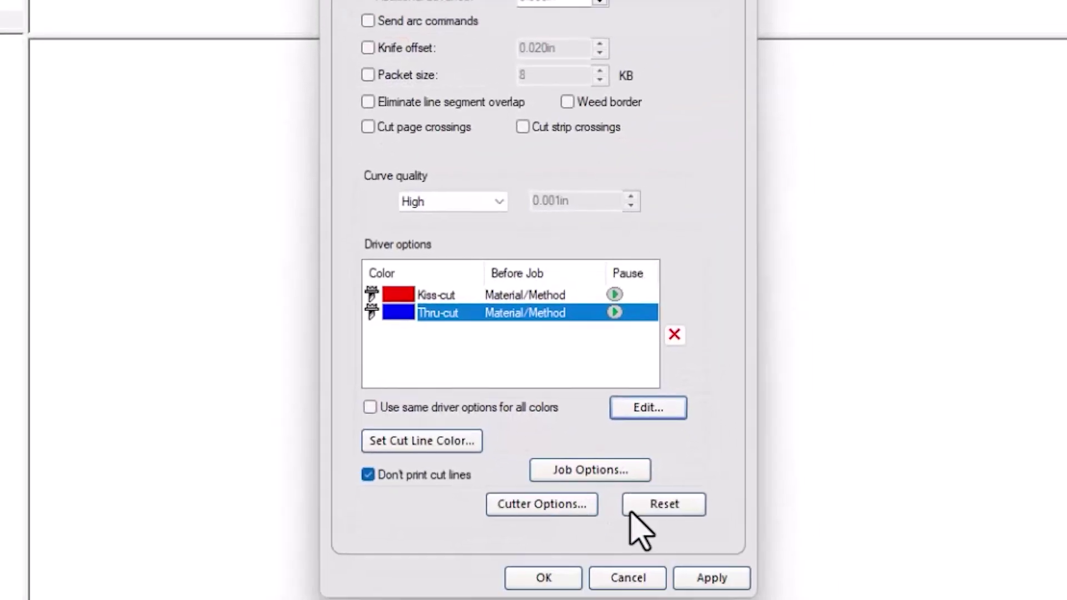
click(547, 579)
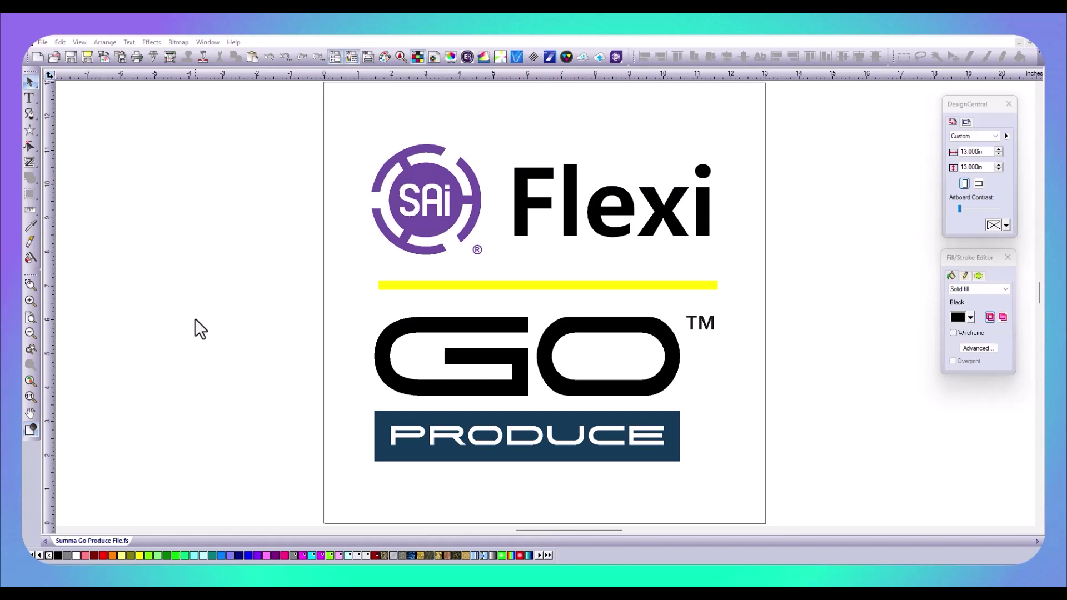
- Add a shape-following 0.250in Kiss-cut contour cut around all the logo artwork
drag(239, 111, 722, 439)
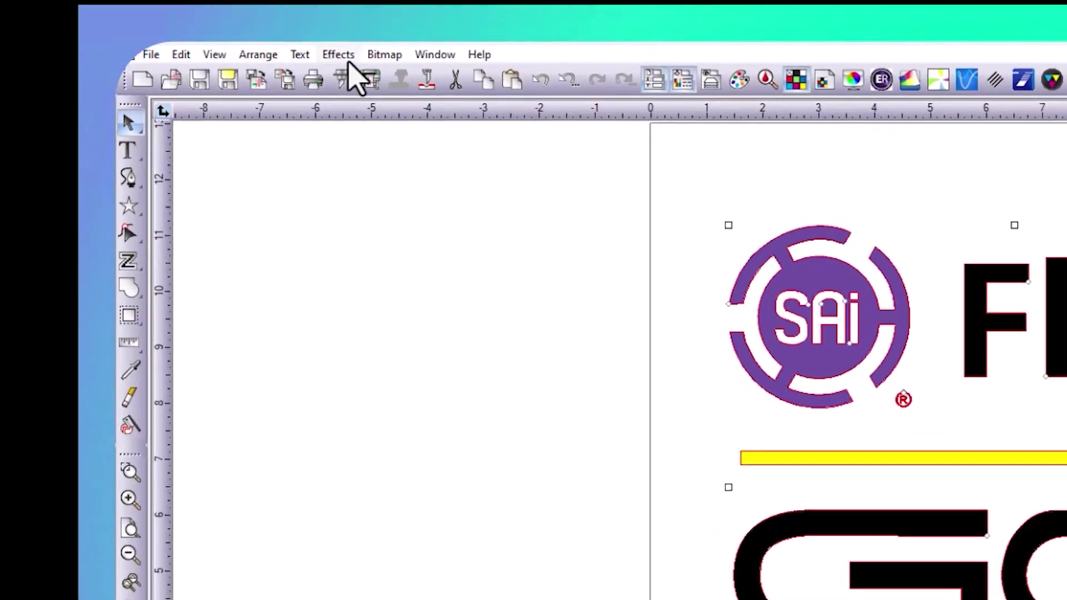
click(151, 42)
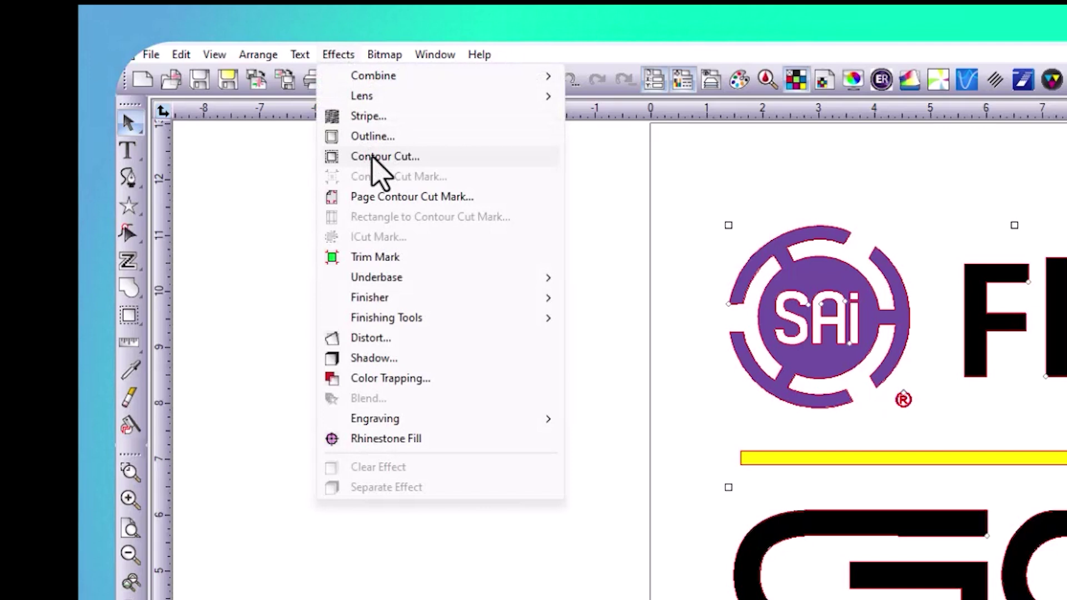
click(378, 157)
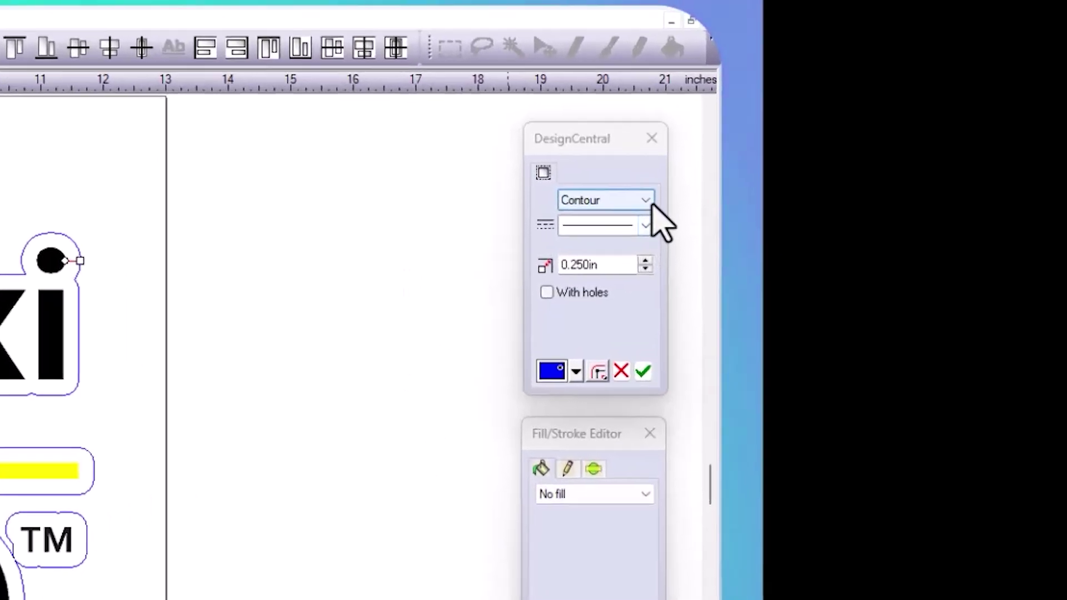
click(931, 81)
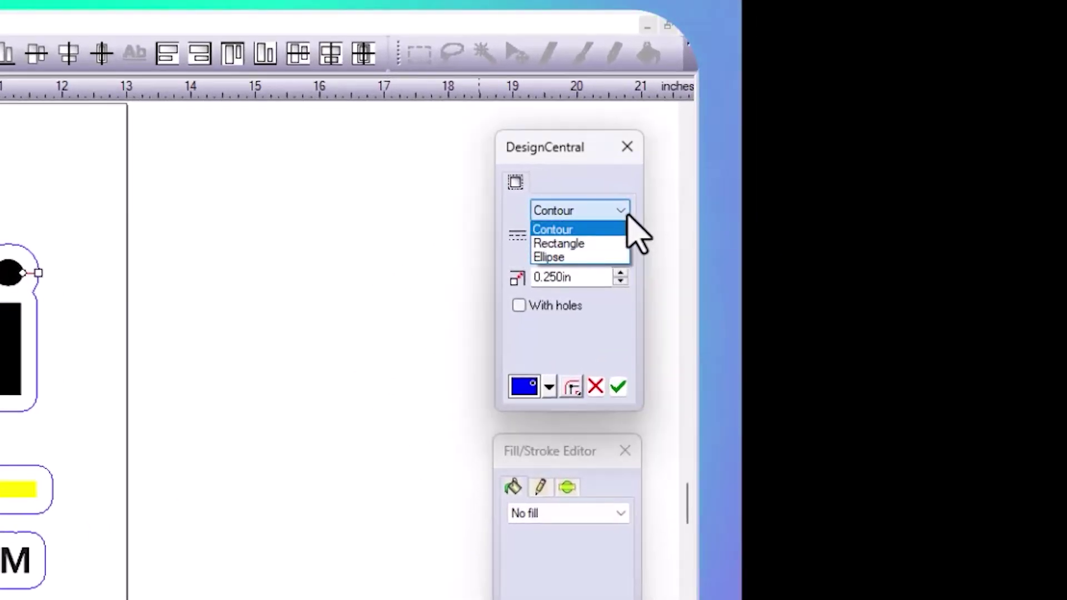
click(628, 214)
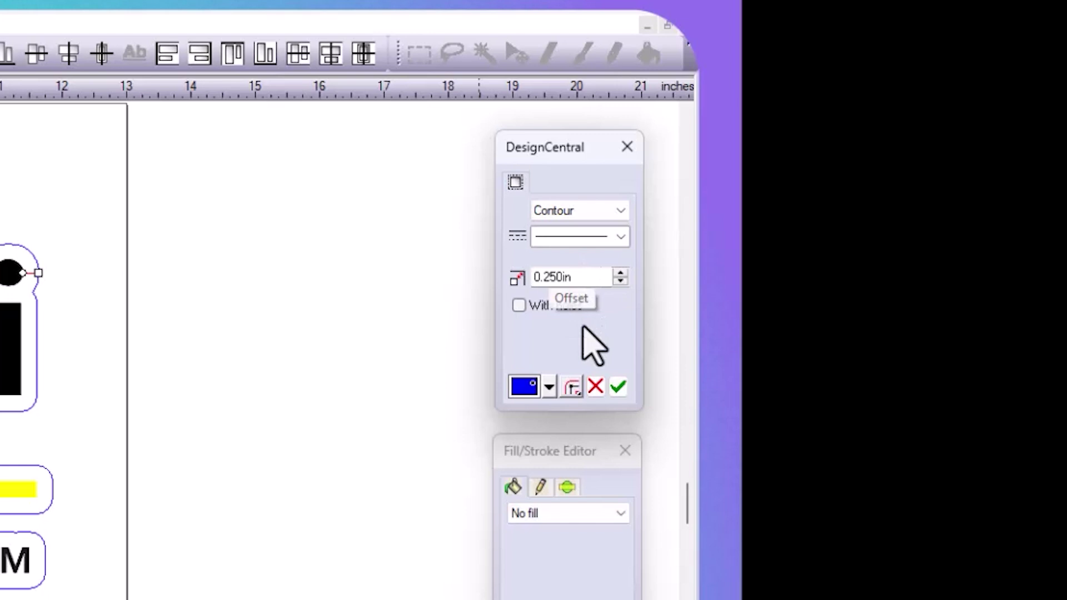
click(549, 387)
drag(550, 427, 550, 557)
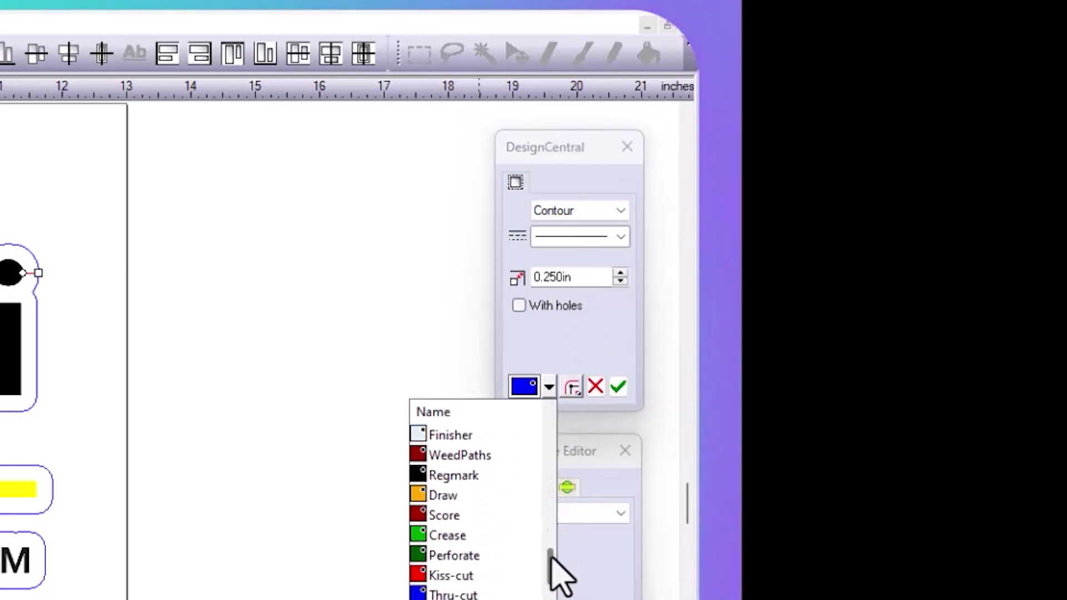
click(442, 576)
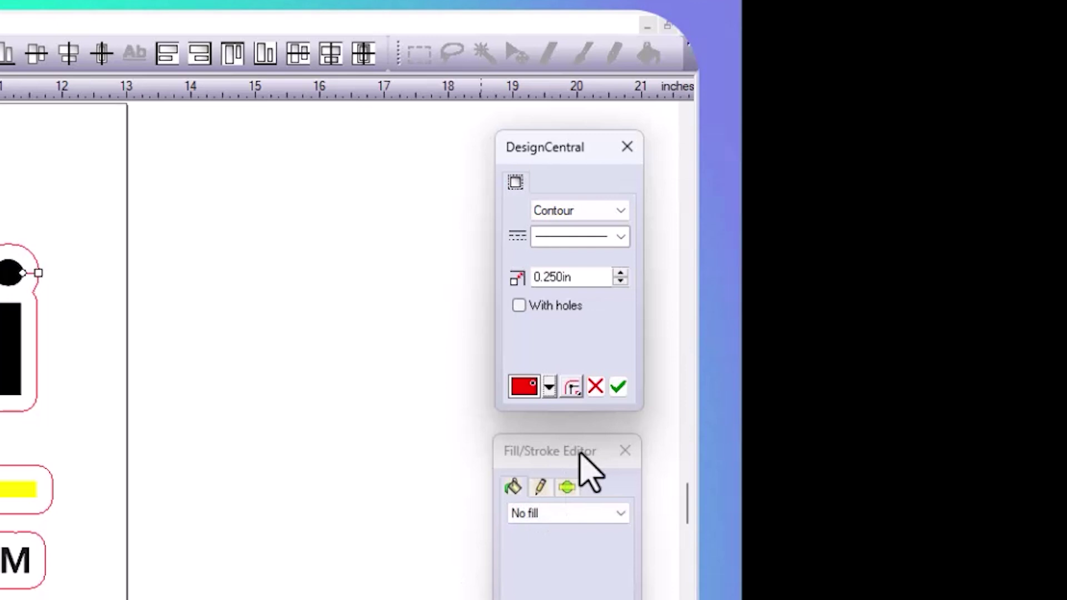
click(617, 388)
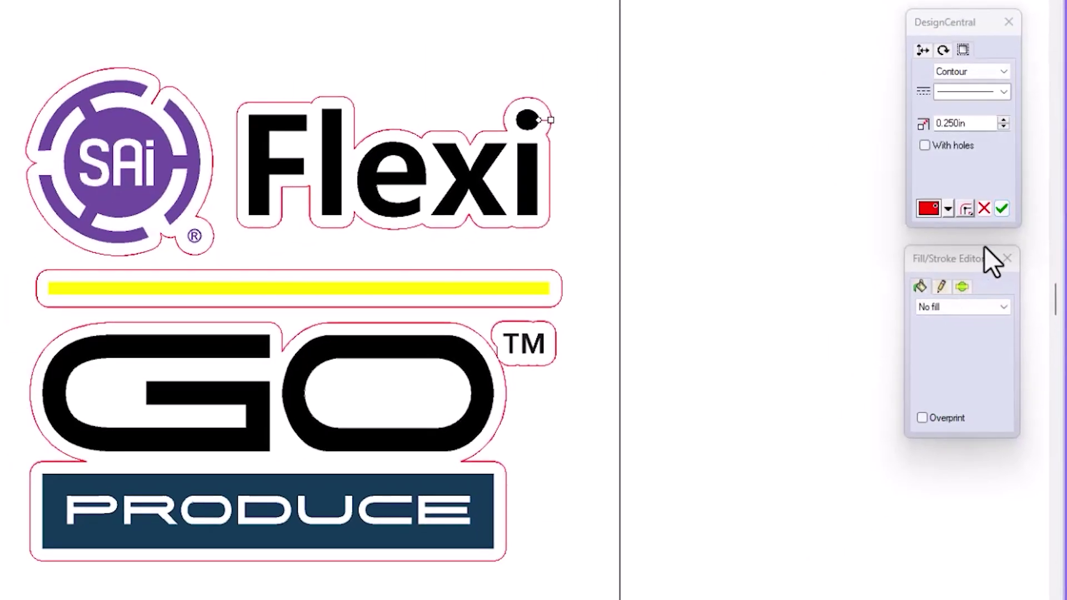
drag(19, 100, 628, 550)
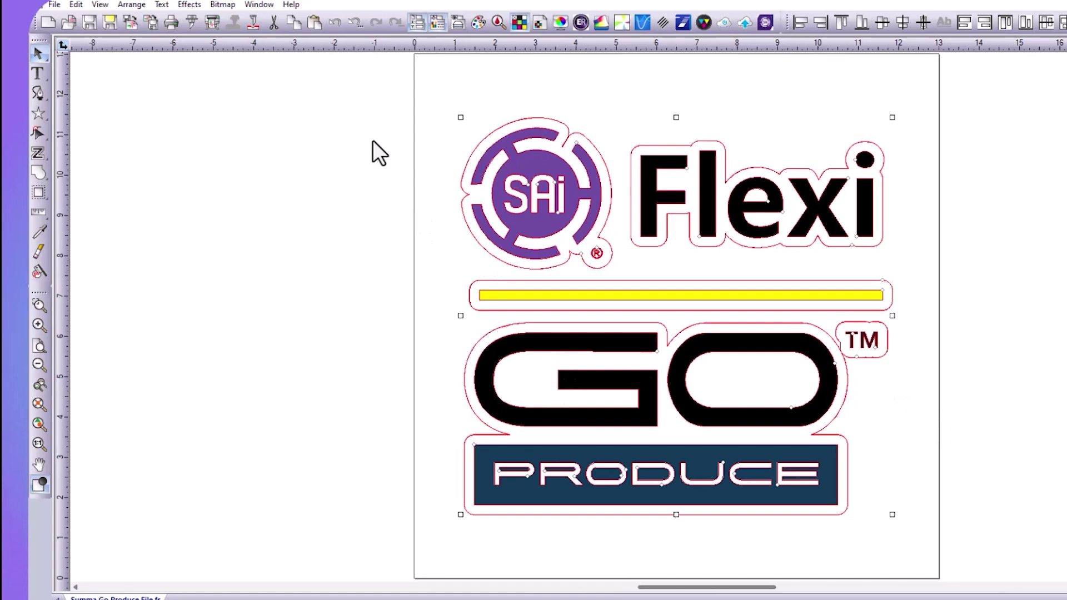
- Add an 11.242 x 10.347 in rectangular Thru-cut contour framing the logo, then deselect
click(189, 6)
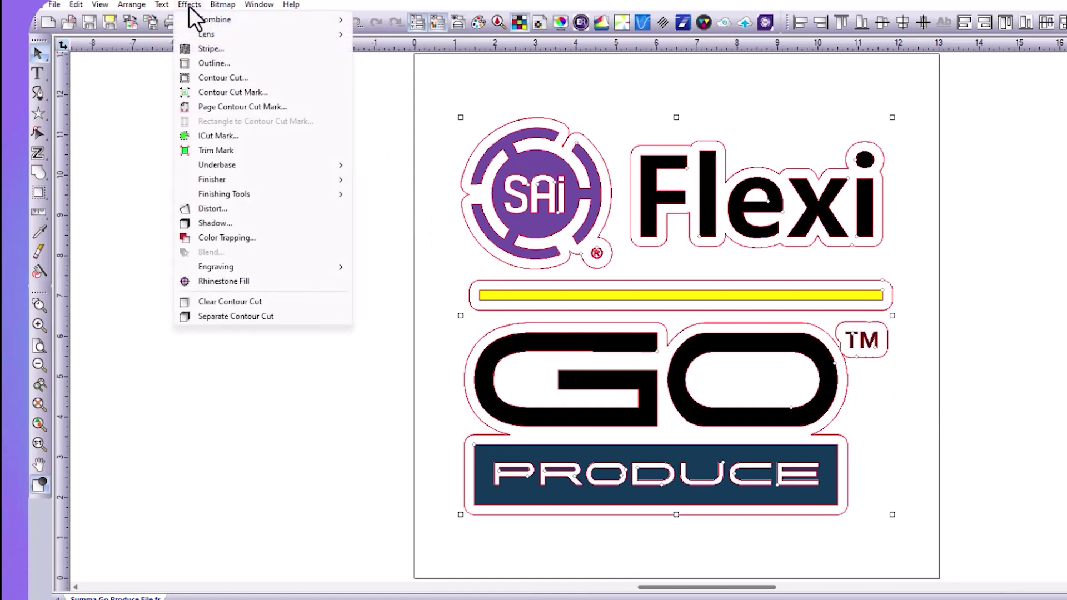
click(225, 77)
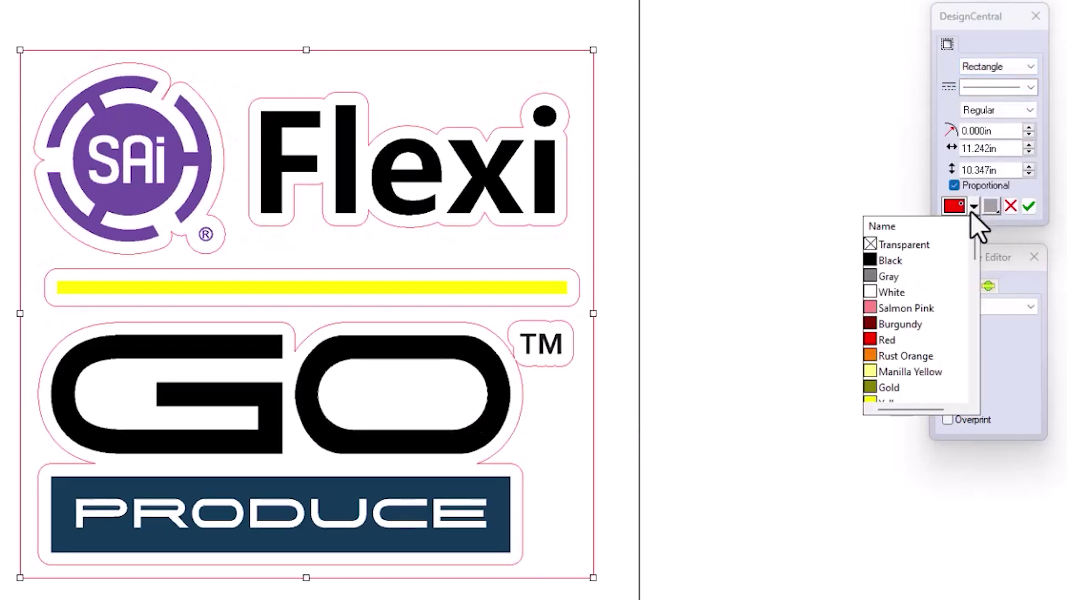
drag(974, 239, 976, 345)
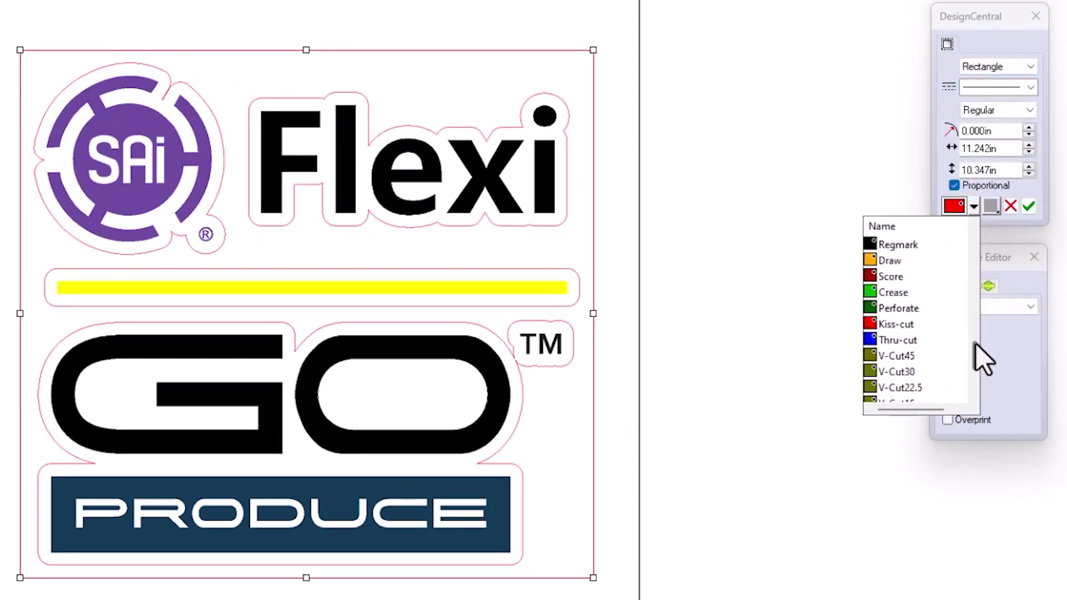
click(913, 348)
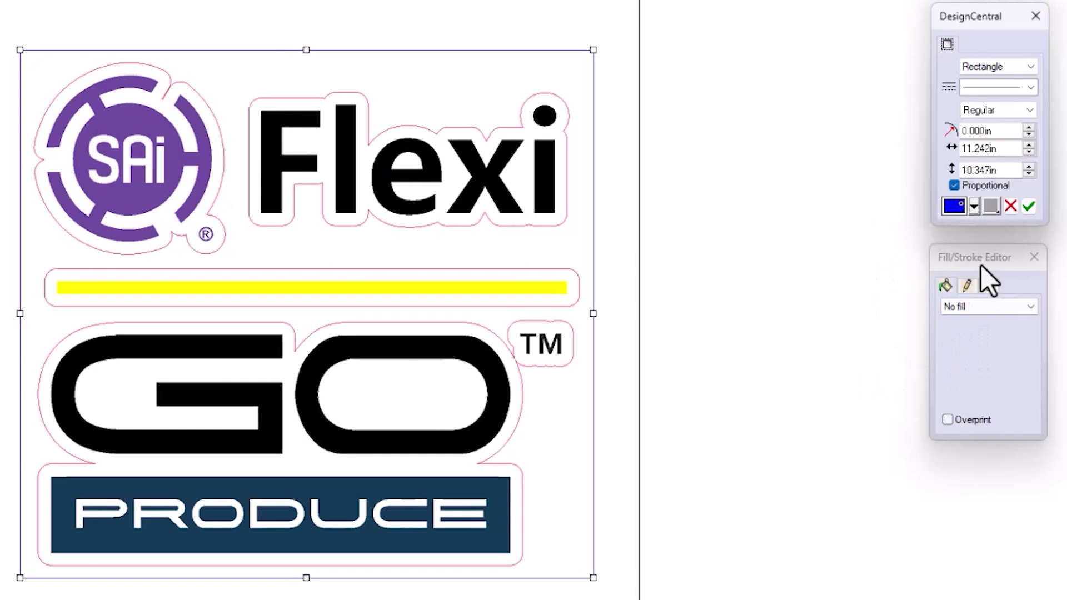
click(1027, 206)
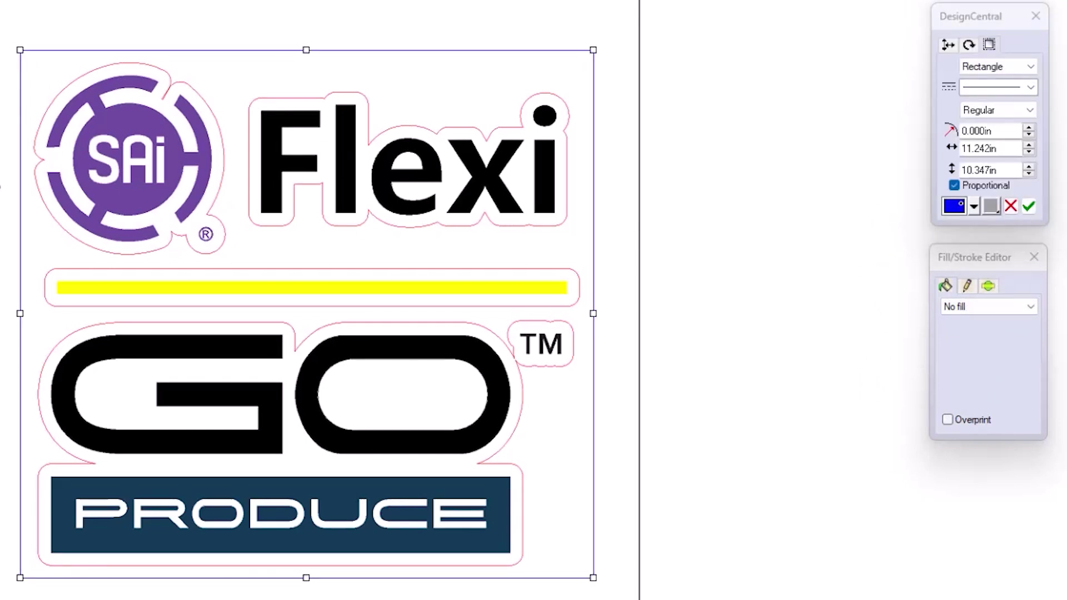
key(Escape)
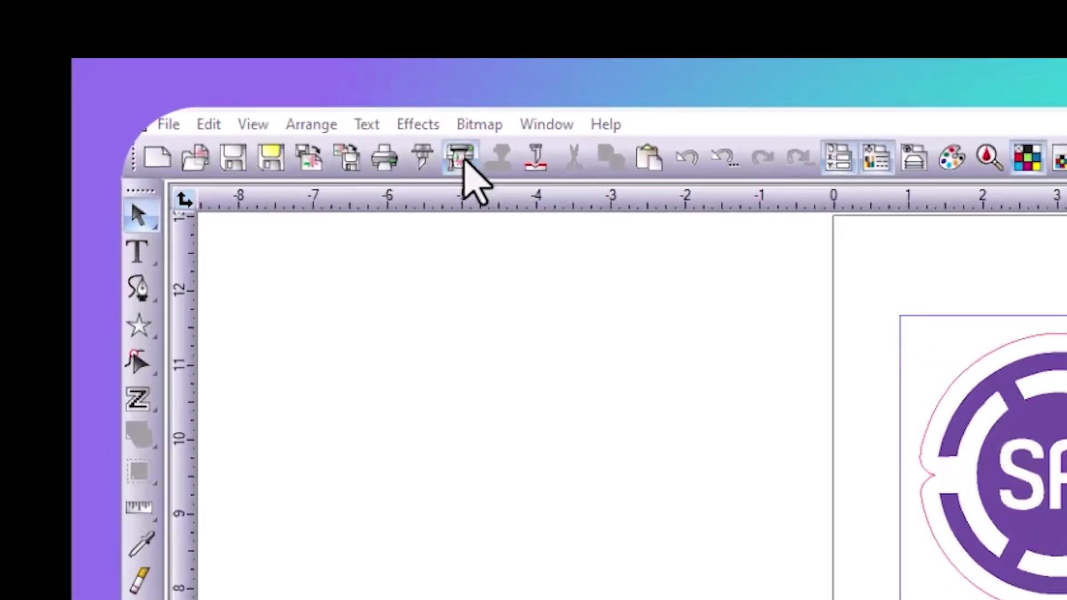
- Send the logo as GoProduce@FILE print-and-cut jobs with SummaFlex Mark registration marks
click(484, 117)
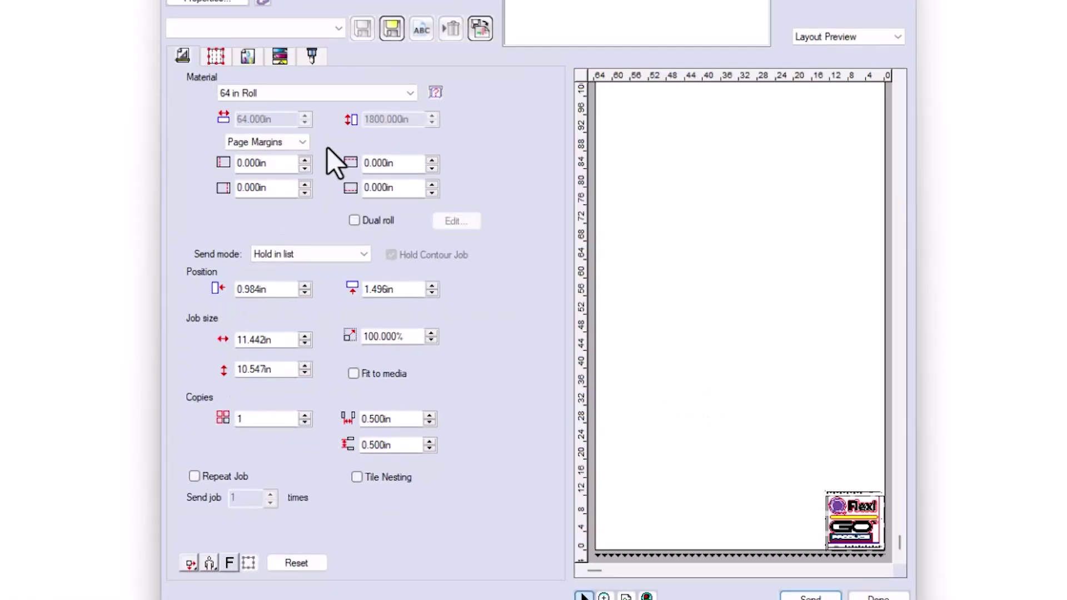
click(312, 55)
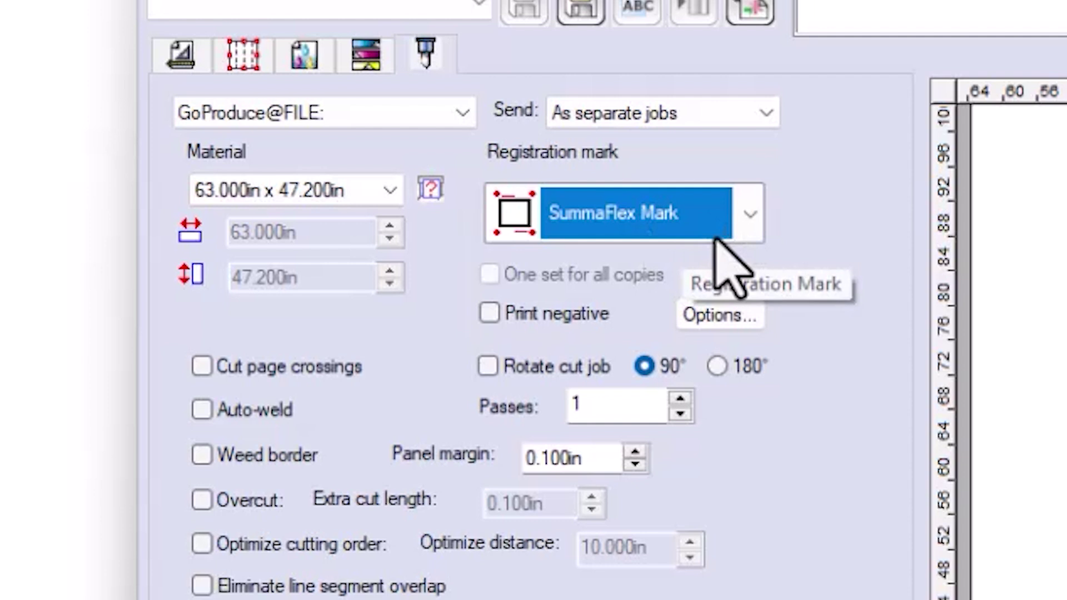
click(718, 316)
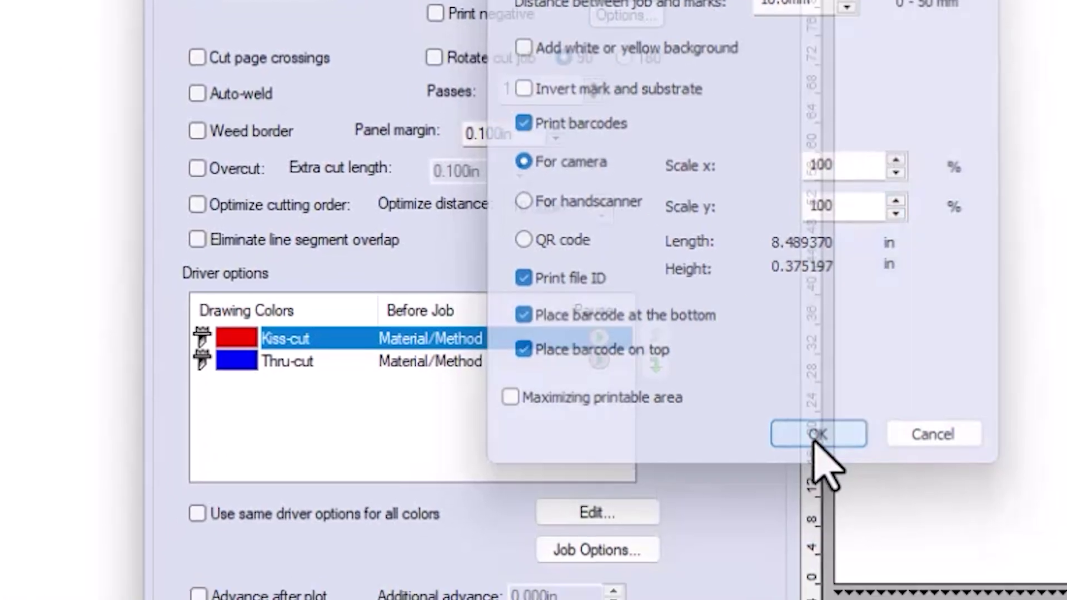
click(626, 583)
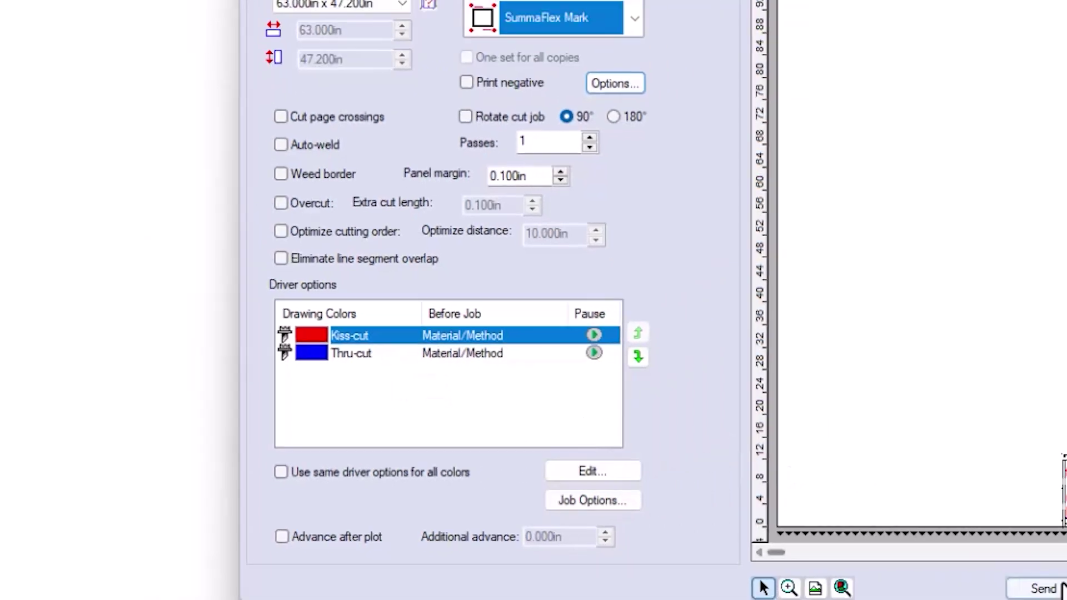
click(1042, 589)
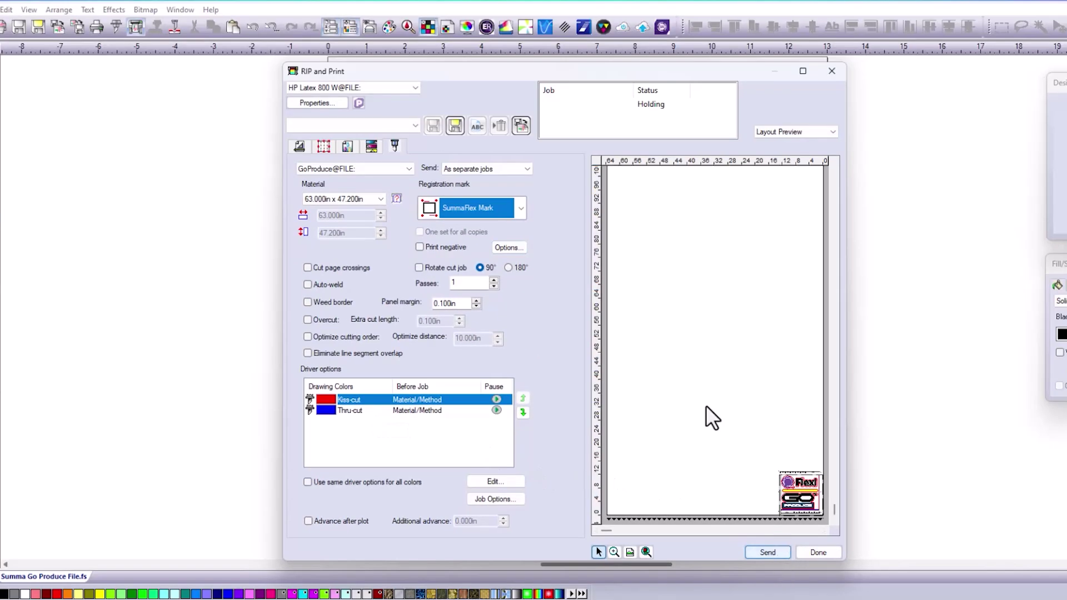
- Inspect the held print job under HP Latex 800 W, then show the GoProduce cut job
click(358, 104)
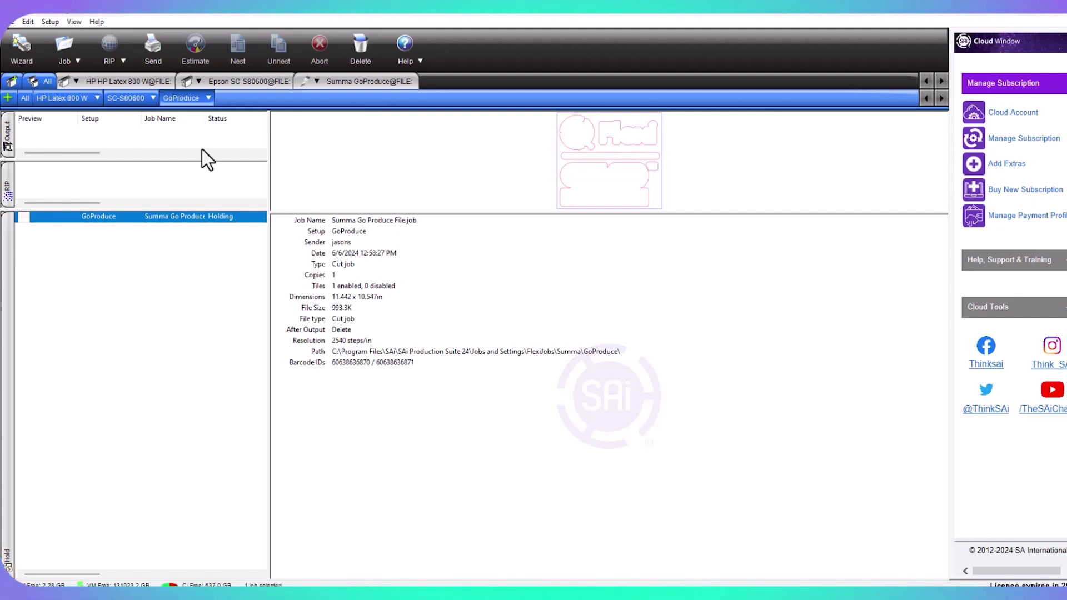
click(60, 103)
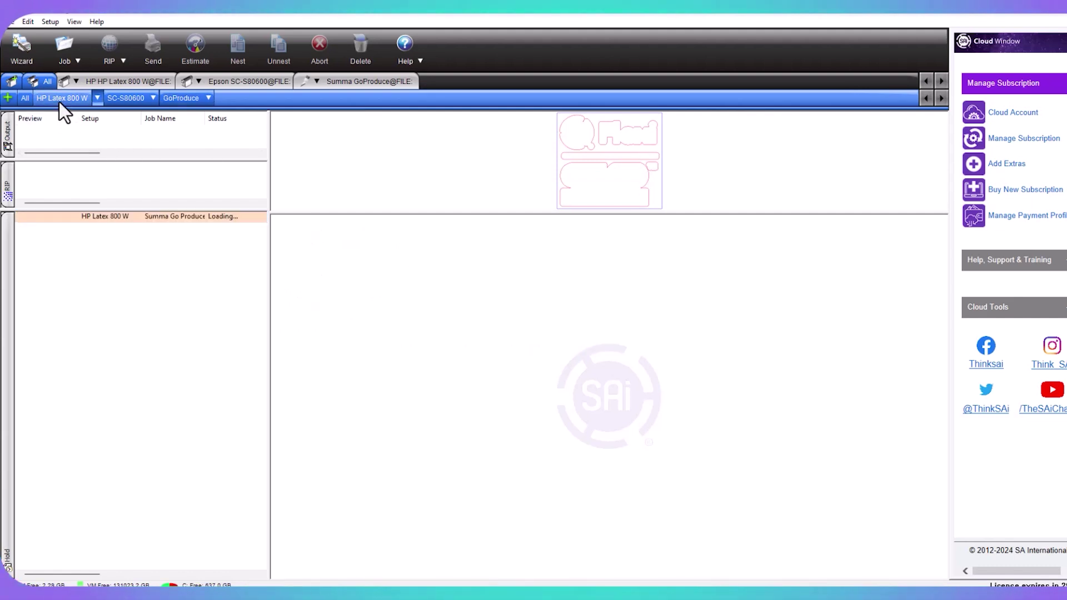
click(112, 221)
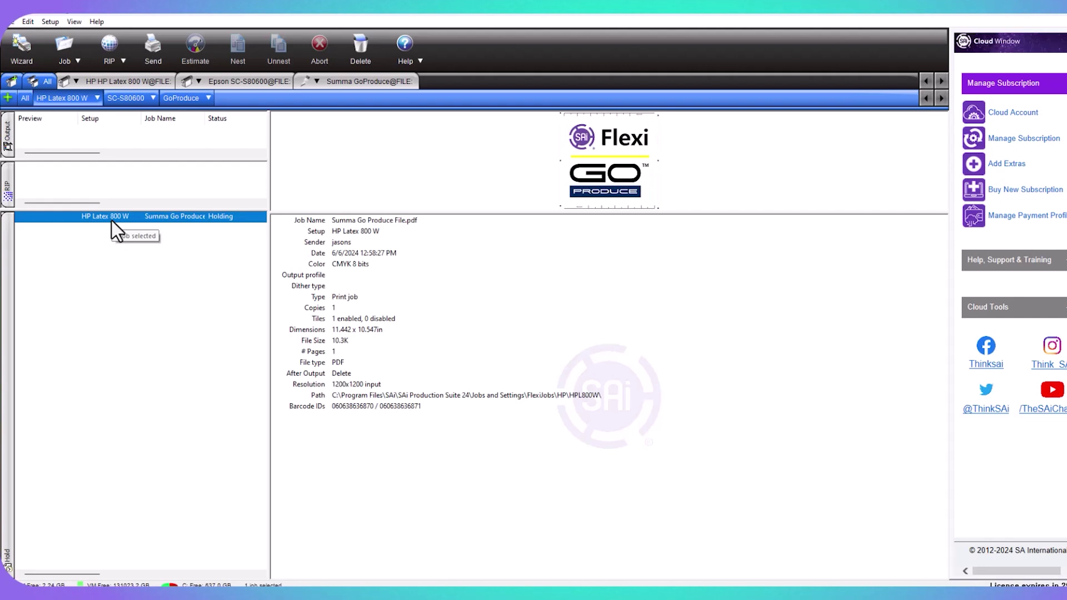
click(182, 104)
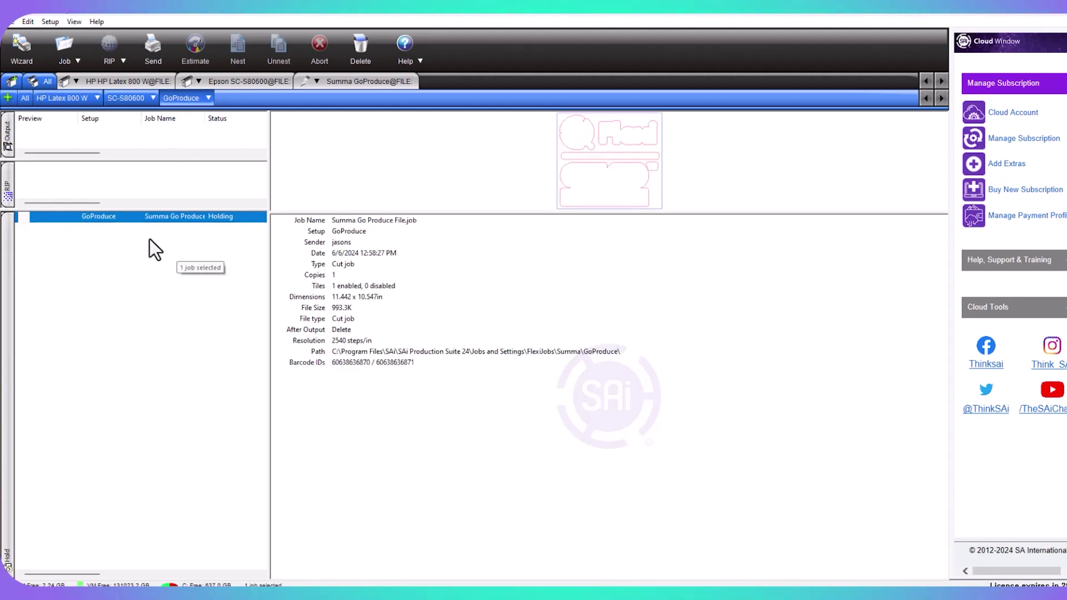
- Confirm the Kiss-cut colour uses the matching GoProduce method for Self-adhesive Vinyl 0.008 inch
double_click(162, 216)
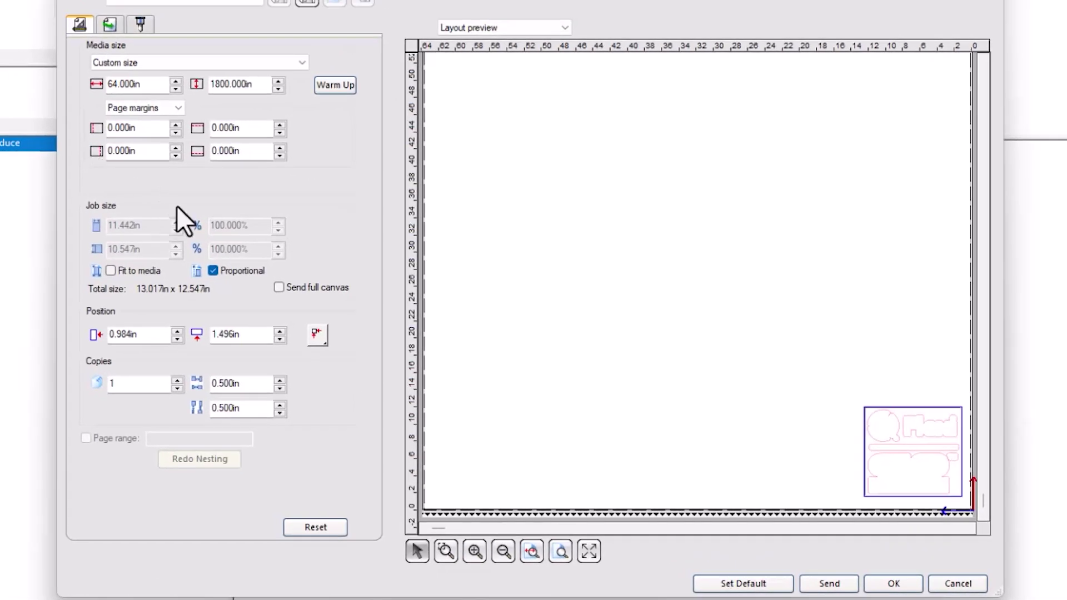
click(139, 25)
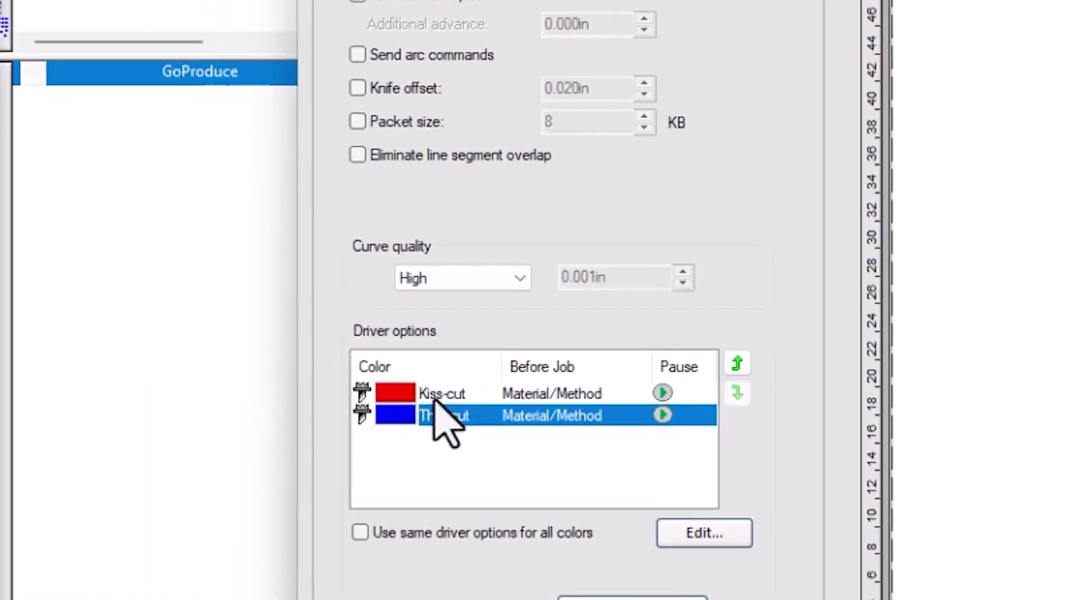
click(434, 398)
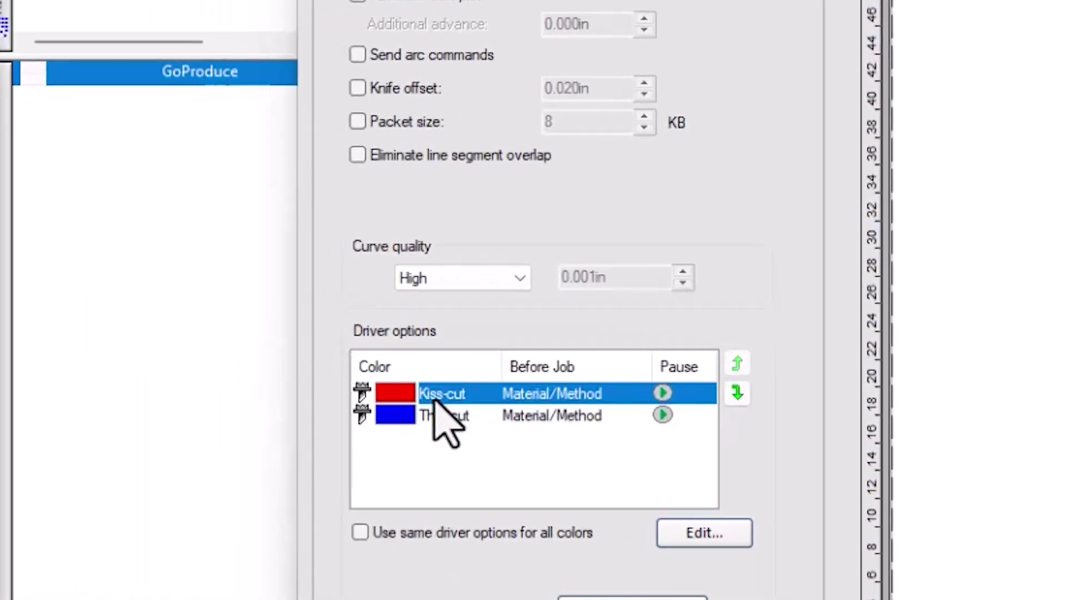
double_click(435, 396)
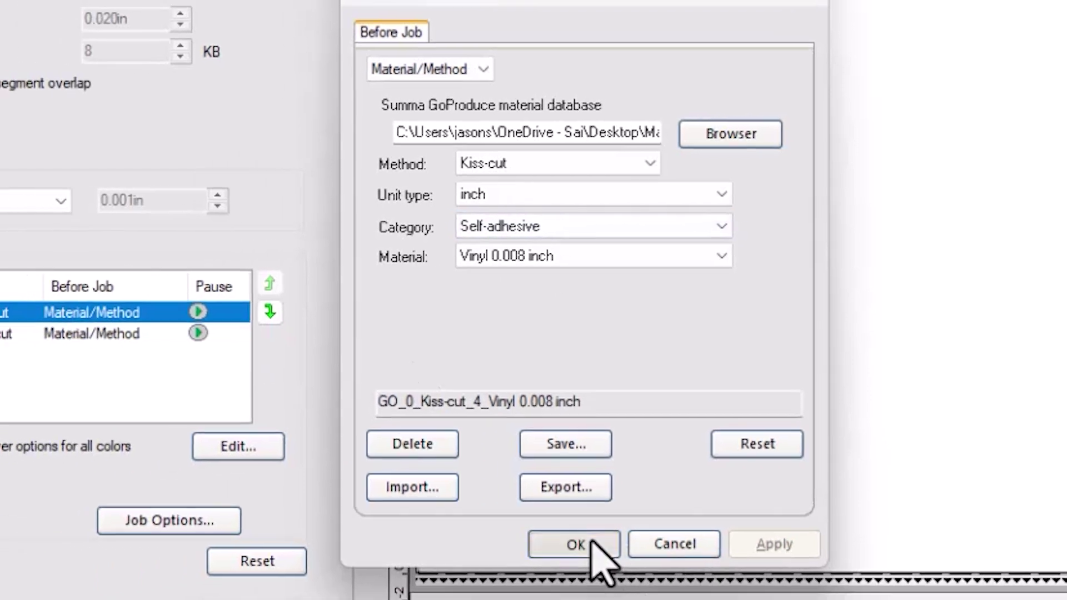
click(503, 559)
- Confirm the Thru-cut colour uses the matching GoProduce method for the same vinyl
click(17, 341)
double_click(253, 322)
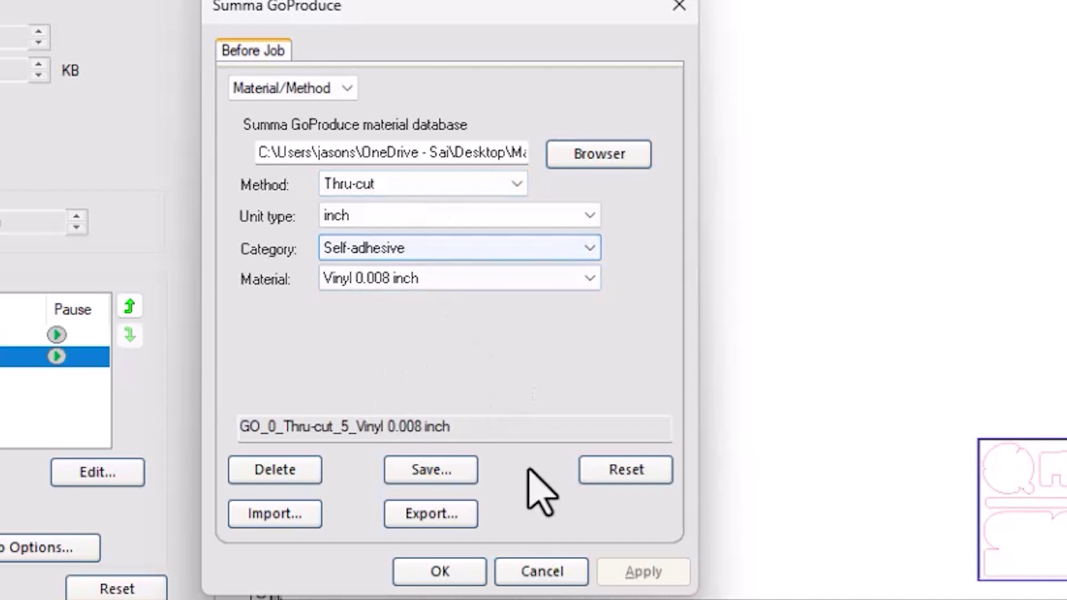
click(437, 574)
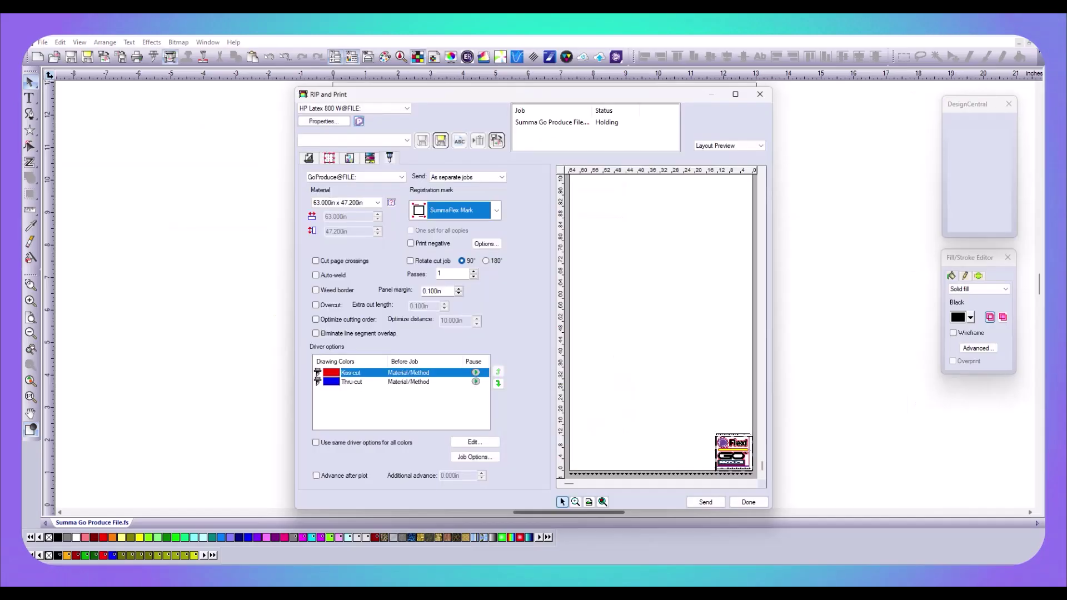
- Close RIP and Print, select the whole logo, and add Effects > Contour Cut Mark
click(743, 504)
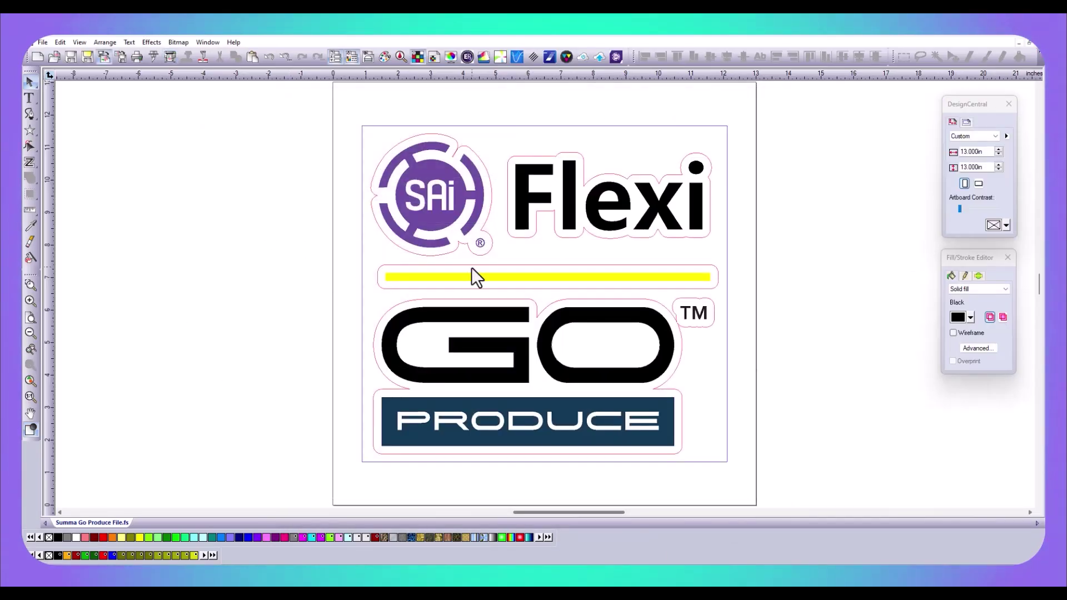
mouse_move(239, 155)
mouse_down()
mouse_move(758, 406)
mouse_move(781, 453)
mouse_up()
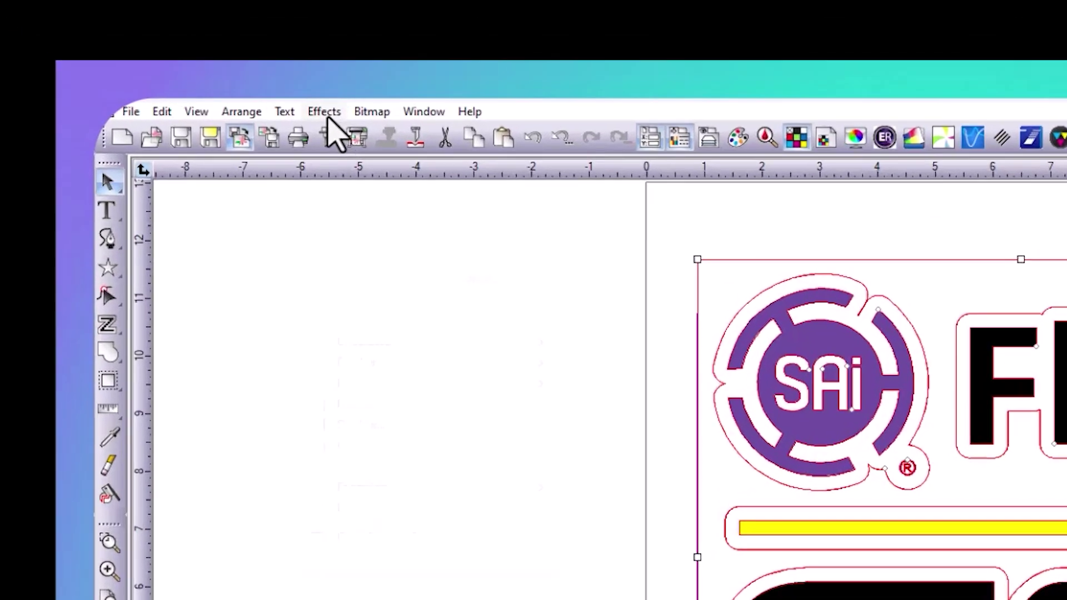
click(151, 43)
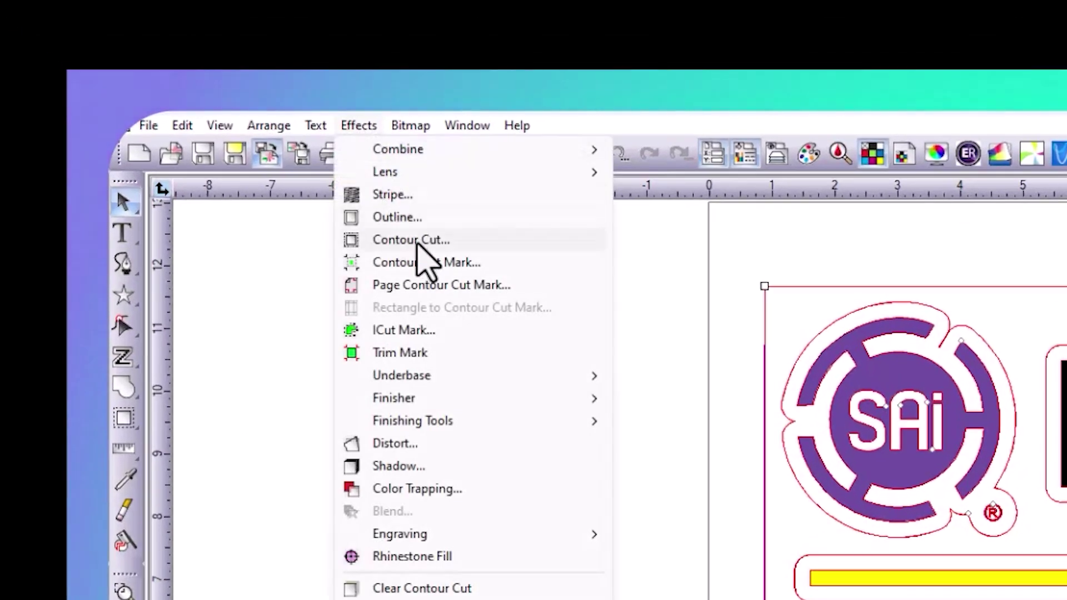
click(433, 263)
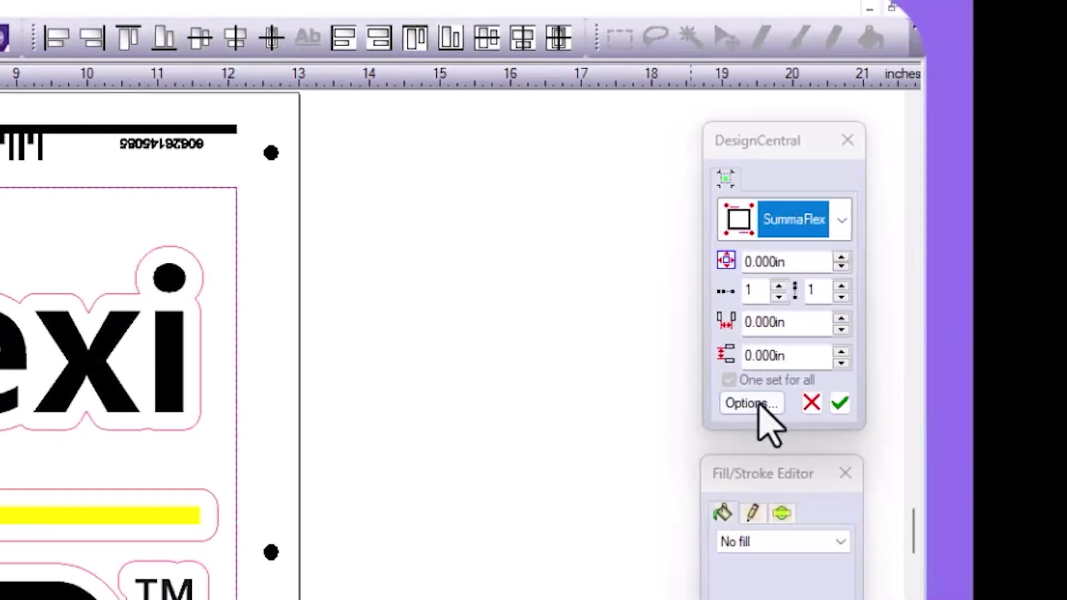
- Confirm the SummaFlex mark options and apply the registration marks and barcodes
click(753, 402)
drag(778, 33, 562, 78)
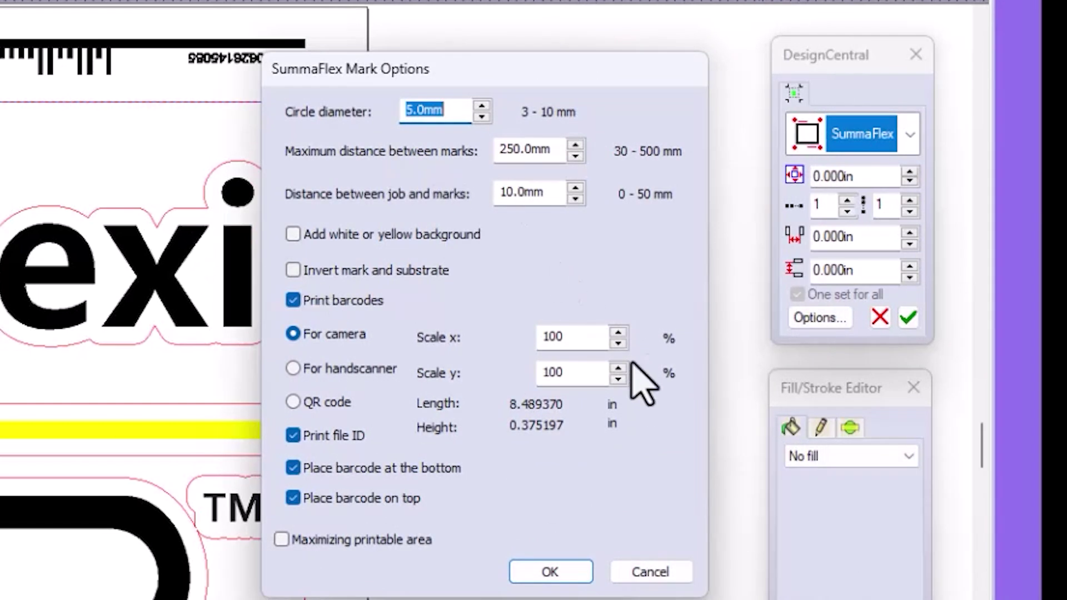
click(550, 572)
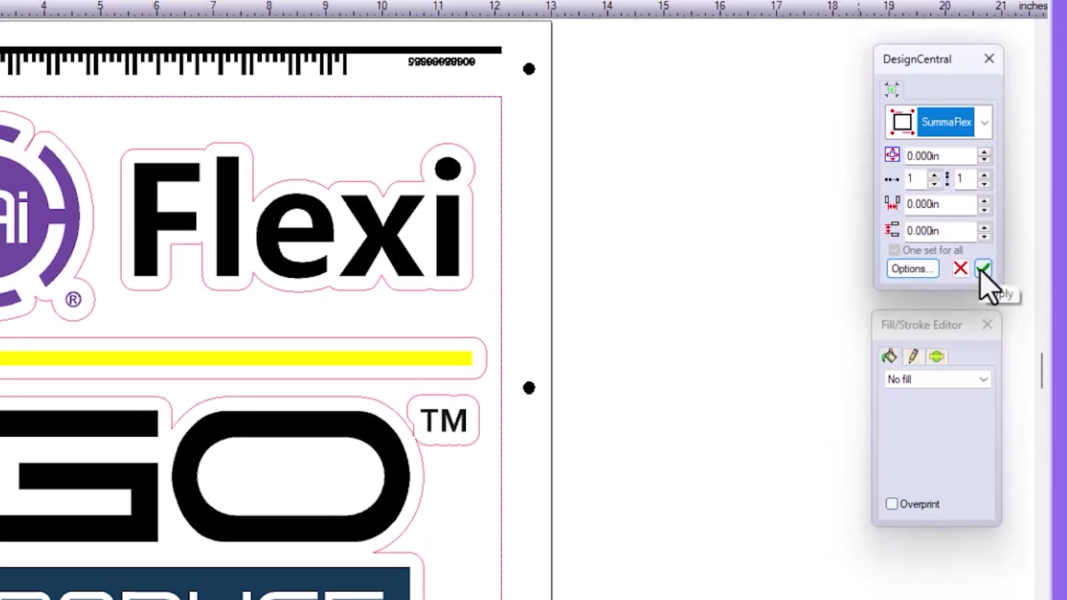
click(907, 318)
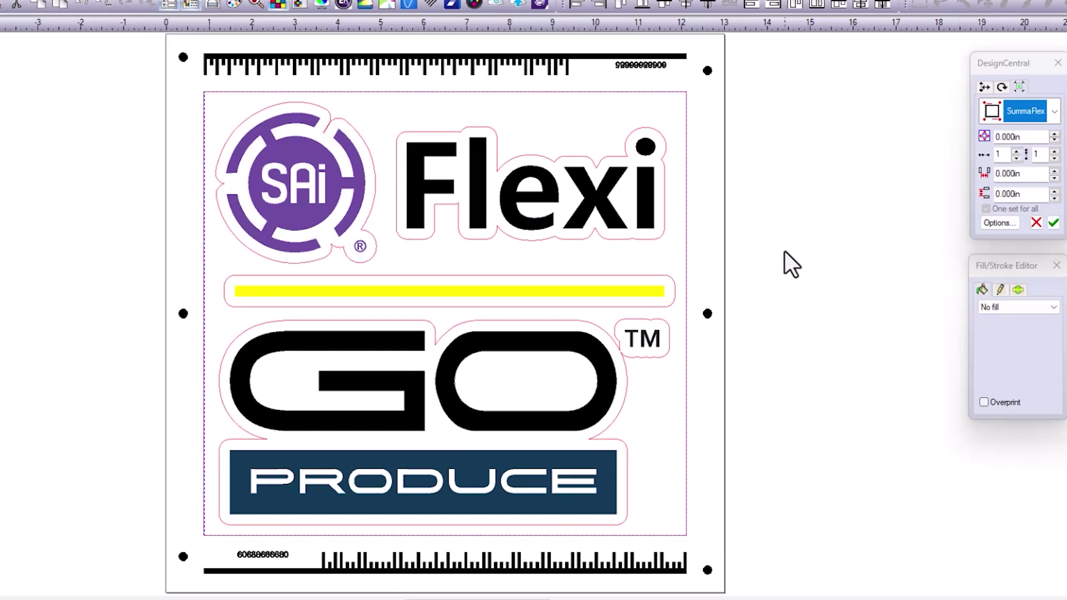
- Deselect the artwork, review the Kiss-cut driver option in Cut Contour, and send to GoProduce
click(121, 225)
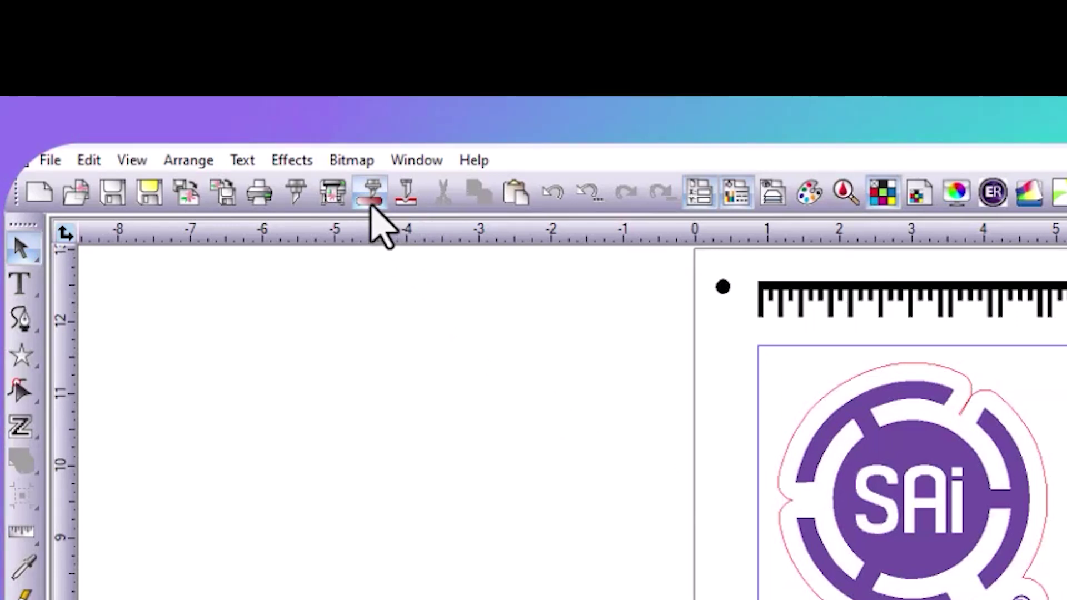
click(371, 195)
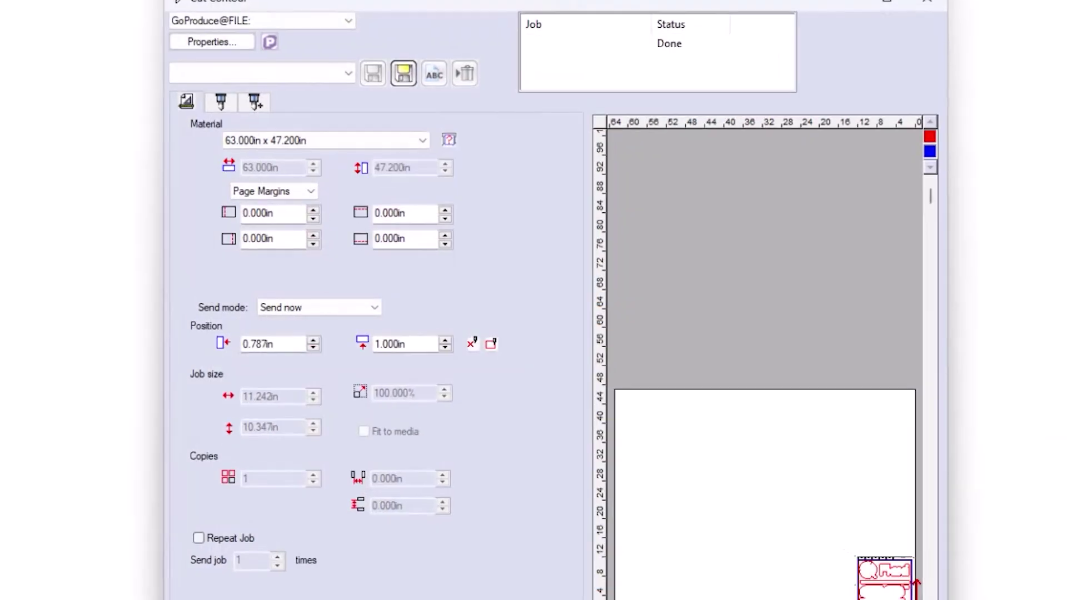
click(225, 107)
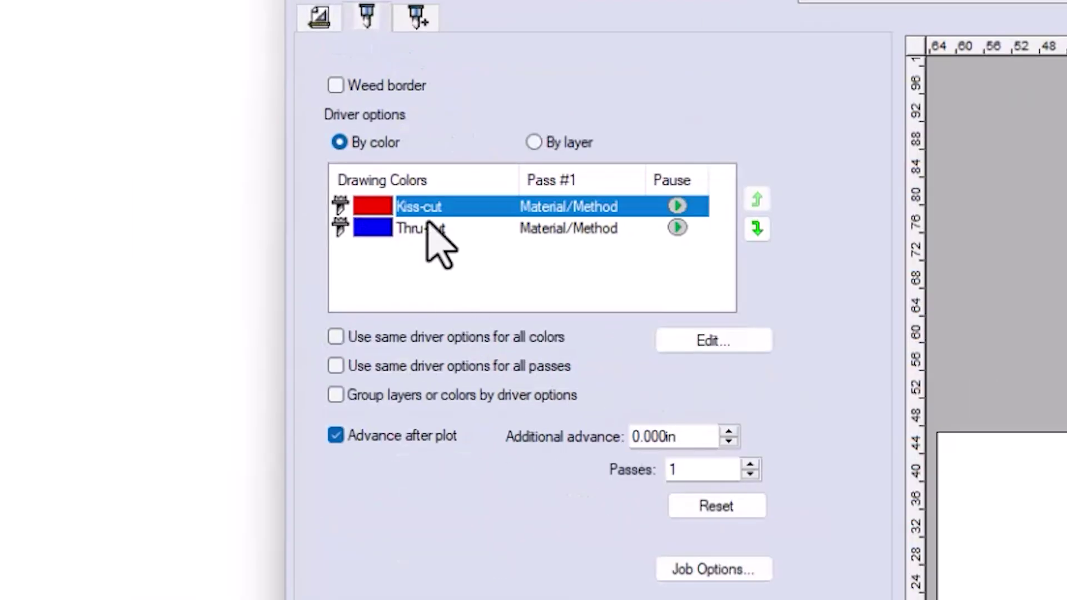
click(264, 237)
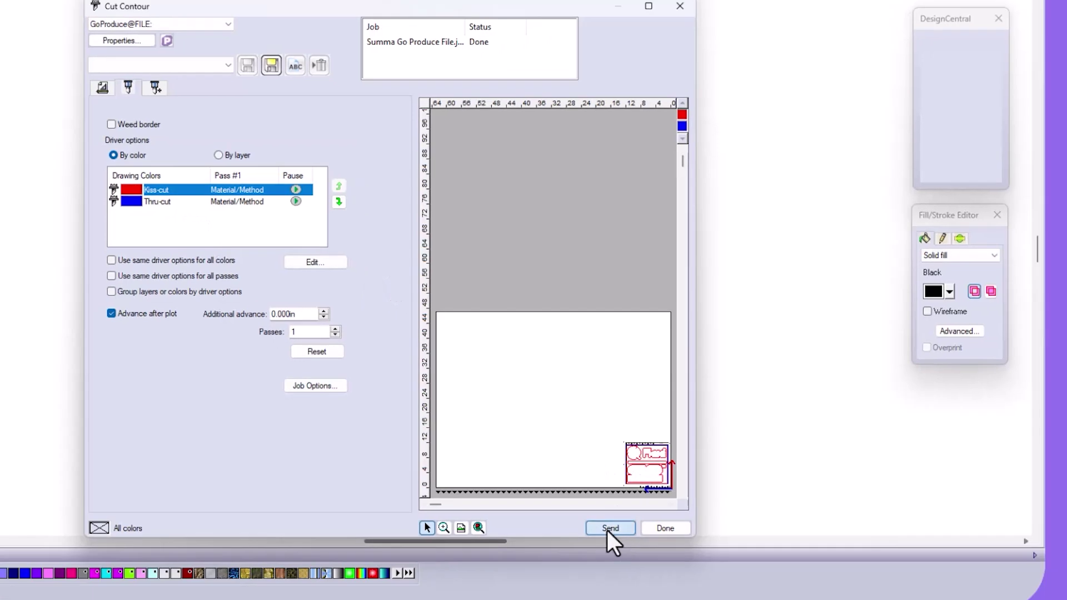
click(607, 530)
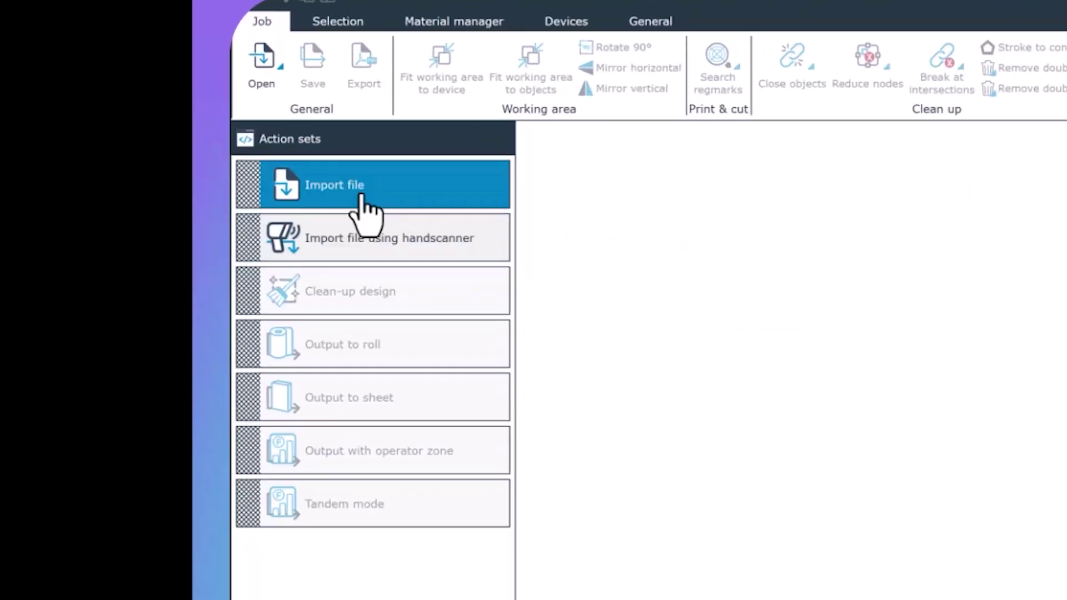
- Import 'Summa Go Produce File.sgp' from the Go Produce Cut Files folder
click(94, 149)
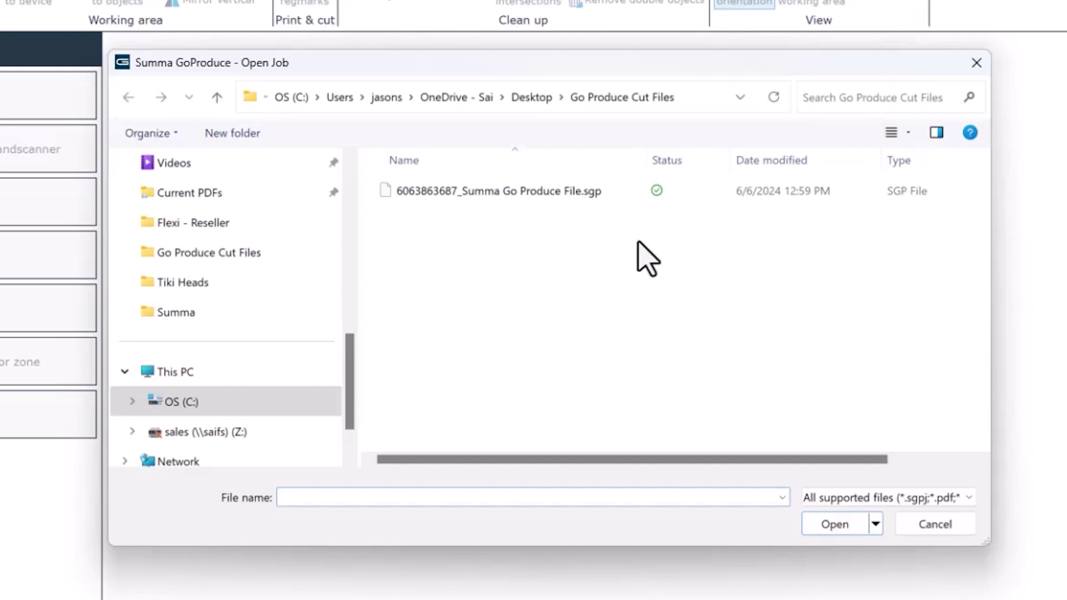
click(484, 192)
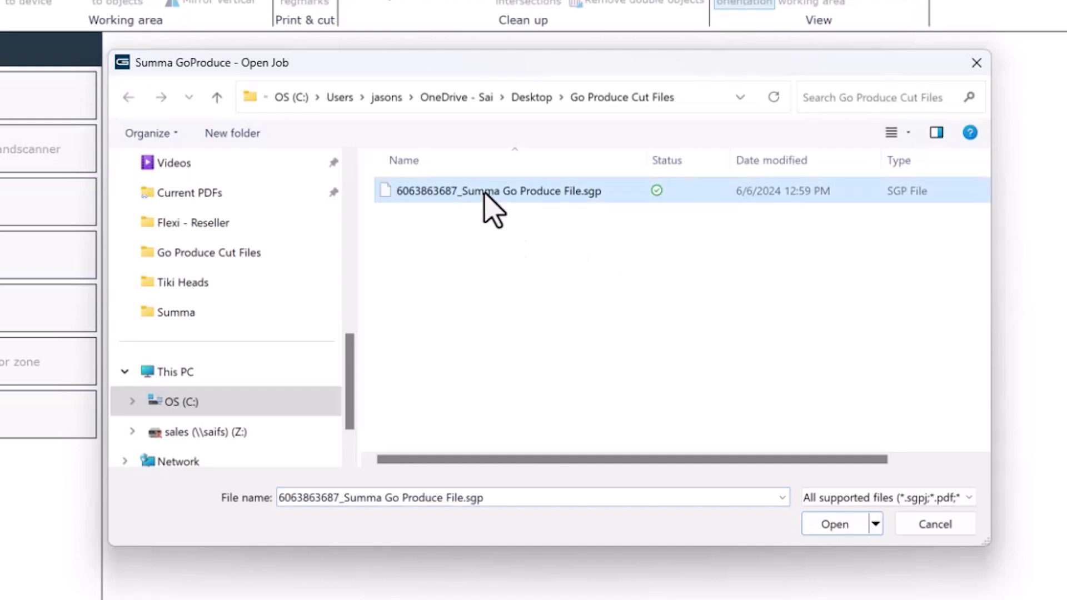
click(837, 524)
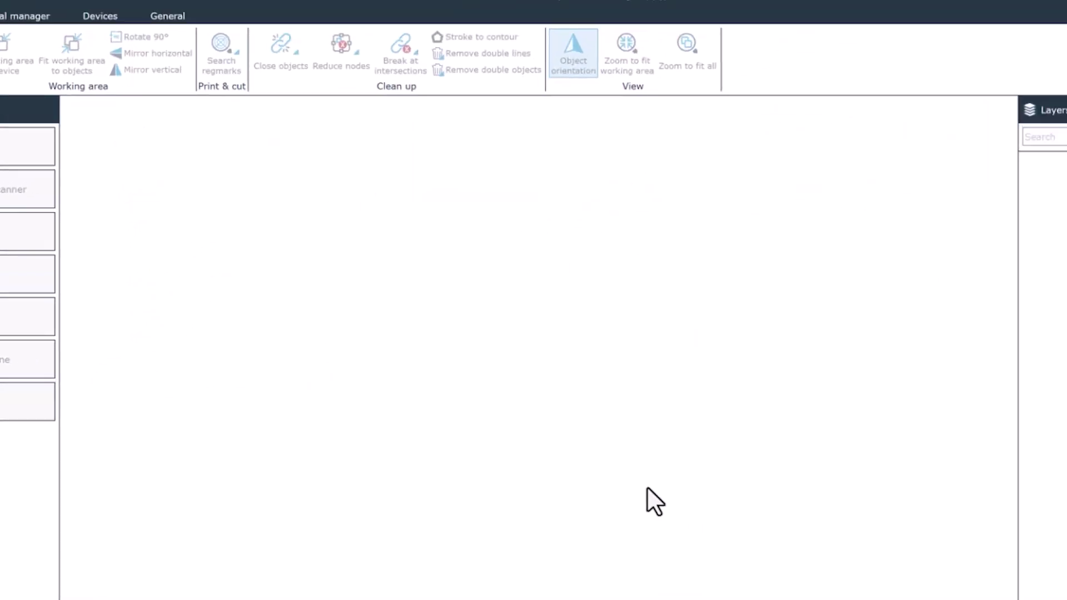